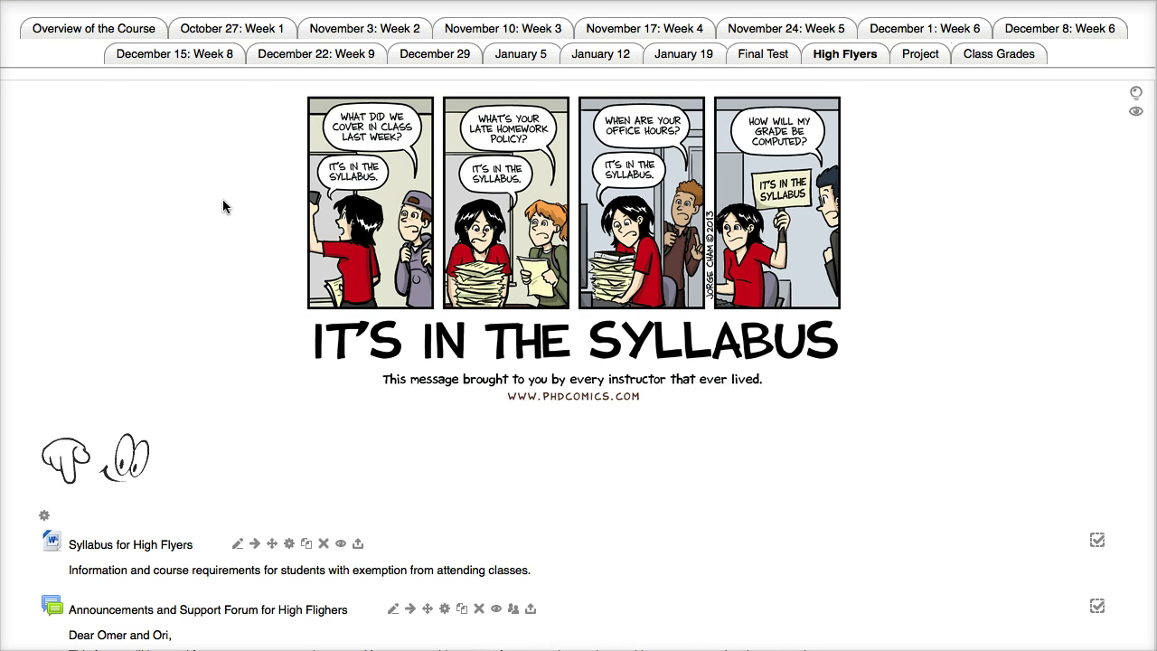
Step: Look through the High Flyers section, including its syllabus, support forum, quizzes and assignments for exempted students
scroll(223, 201, "down", 1)
scroll(223, 206, "up", 1)
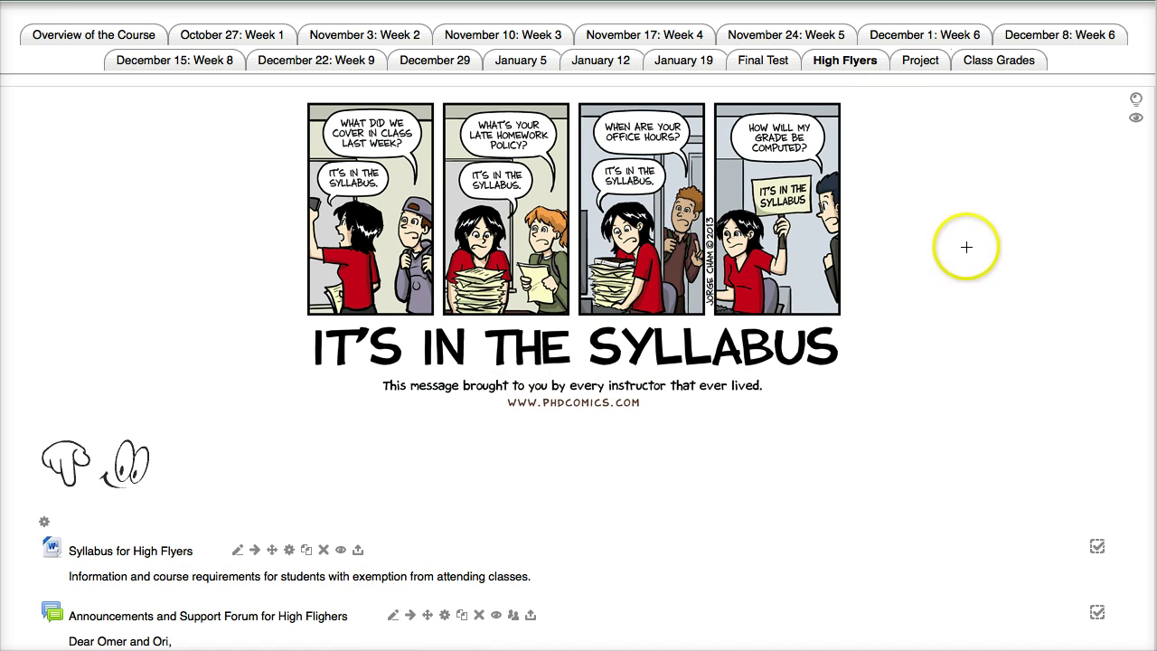
mouse_move(946, 239)
left_mouse_down()
mouse_move(886, 147)
mouse_move(868, 72)
left_mouse_up()
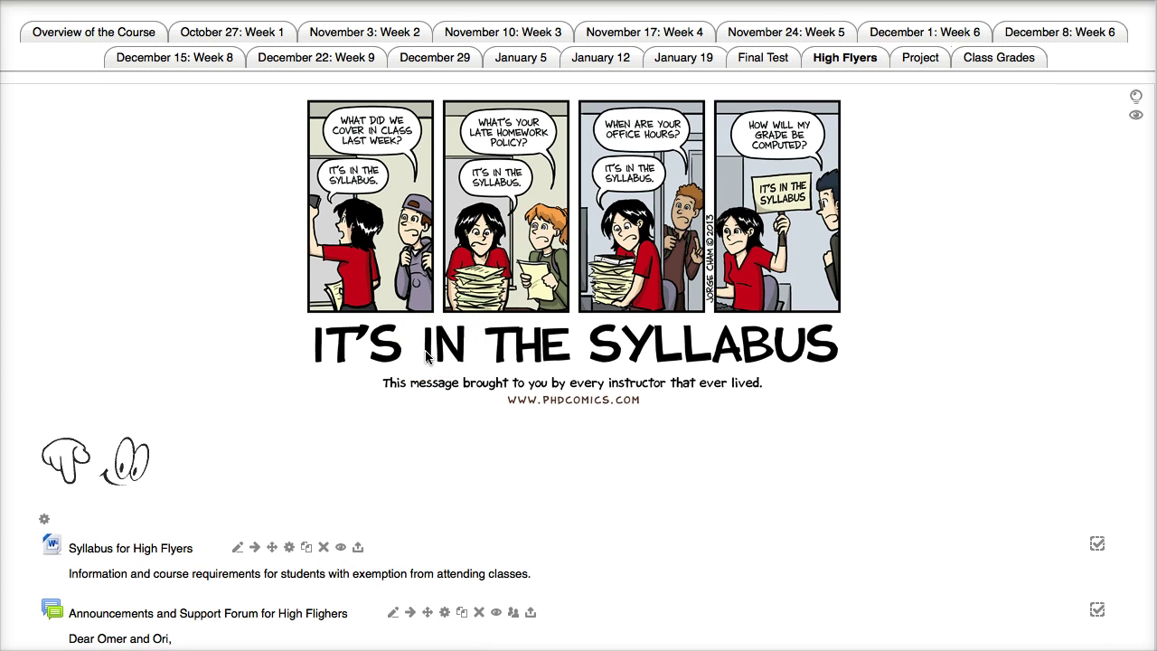
scroll(426, 357, "down", 1)
scroll(426, 357, "down", 5)
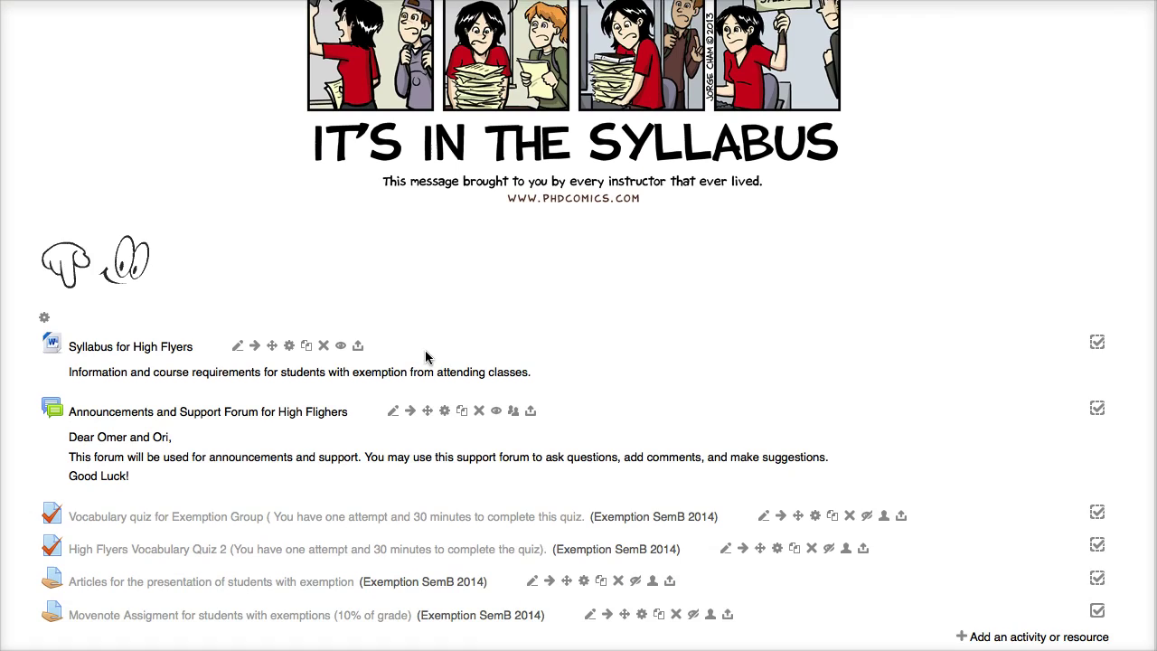
scroll(426, 357, "down", 2)
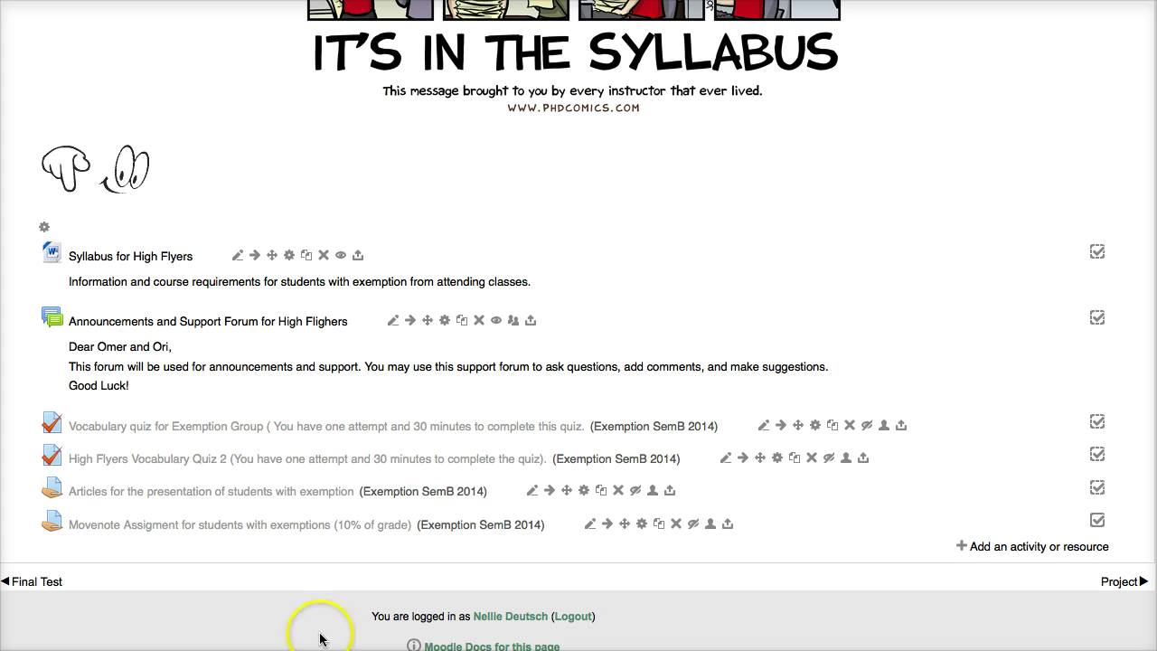
left_click_drag(228, 206, 160, 234)
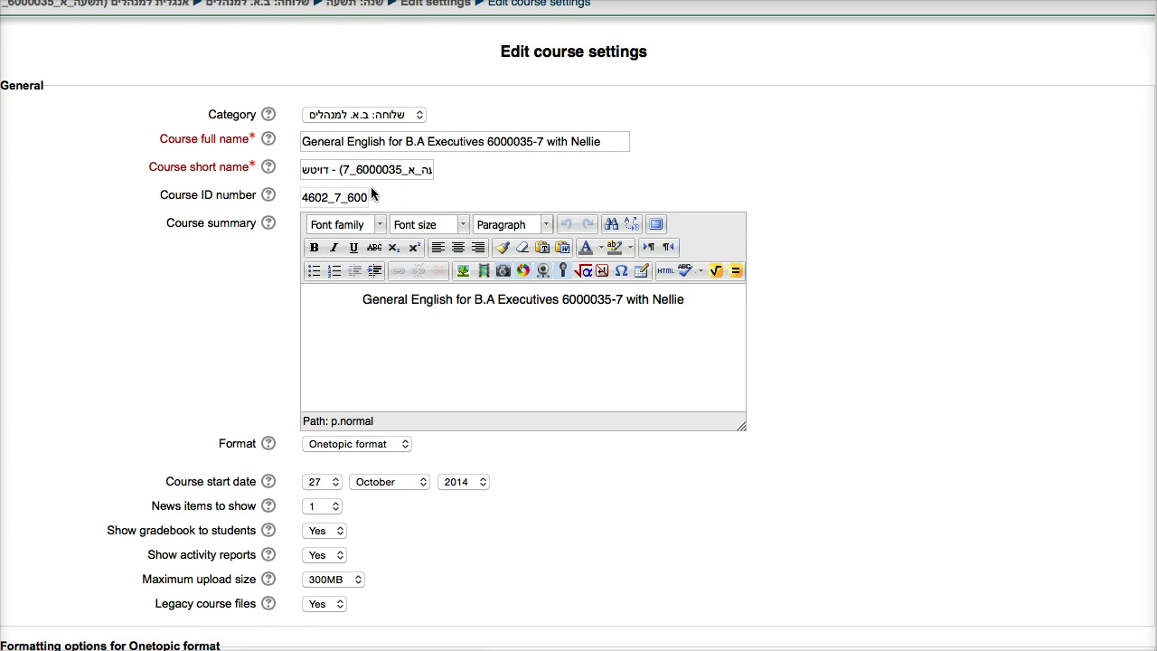
Step: Set the course's default grouping to "Exemption students ptor semester A" in the course settings
scroll(370, 186, "down", 1)
scroll(370, 190, "down", 5)
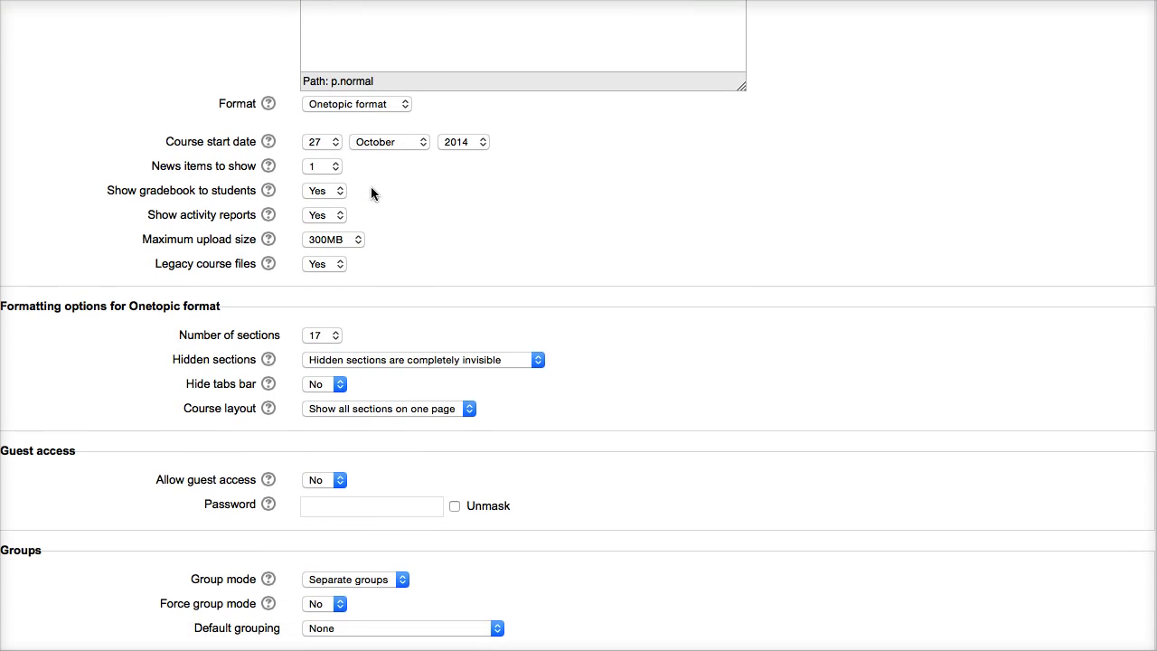
scroll(370, 190, "down", 2)
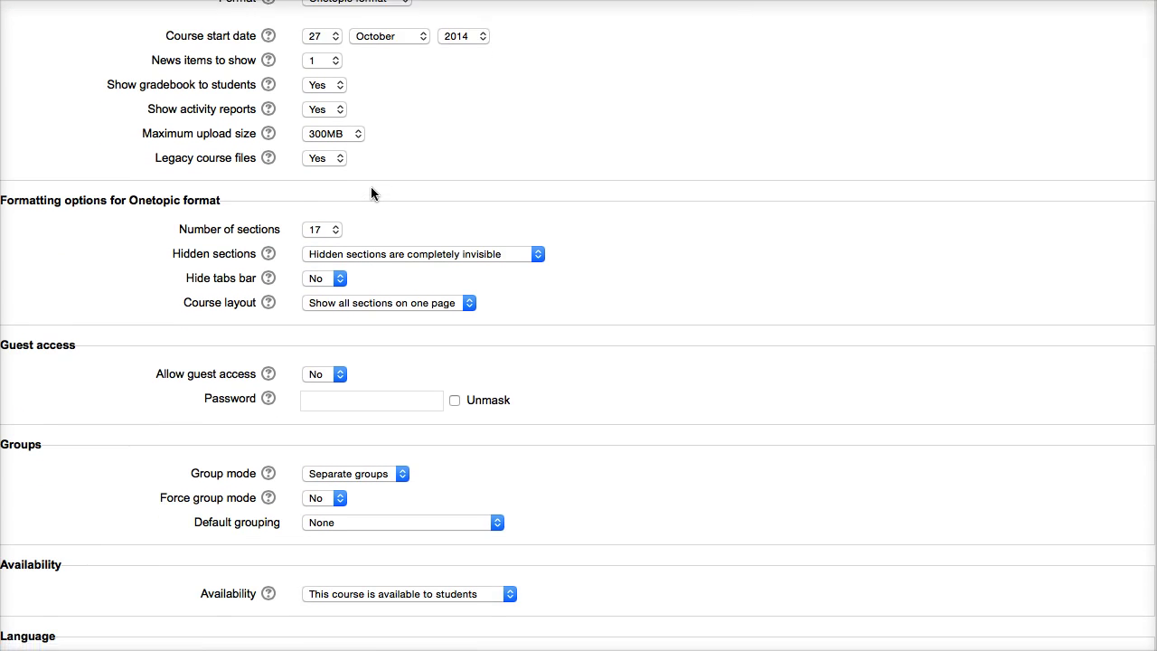
scroll(370, 193, "down", 4)
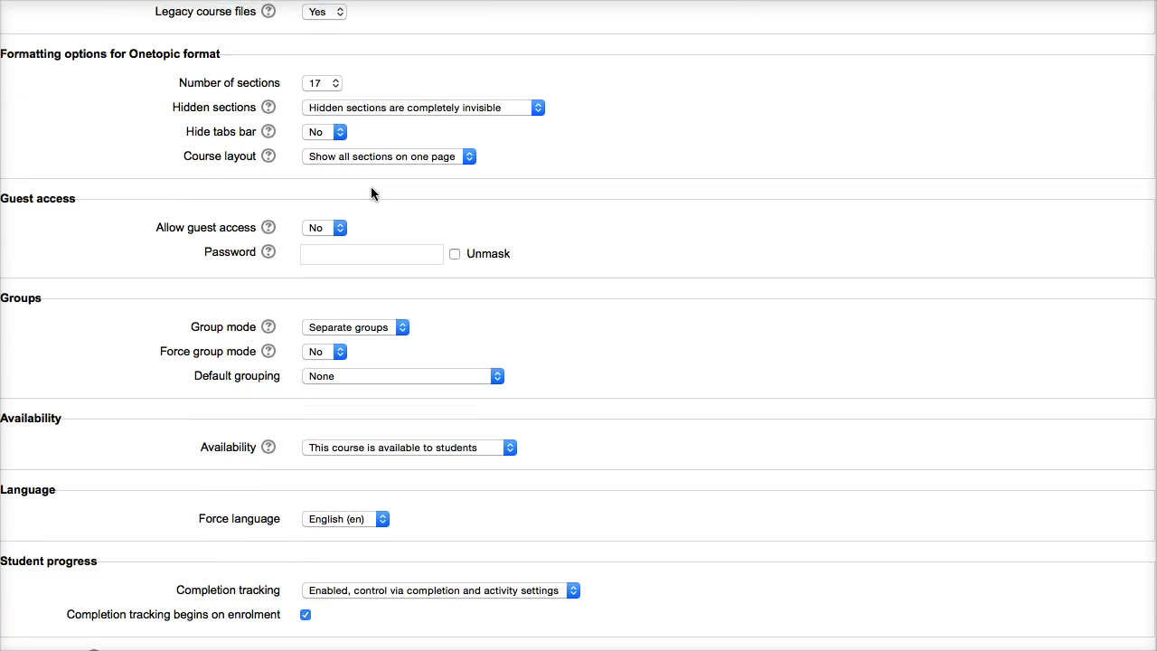
scroll(371, 187, "down", 8)
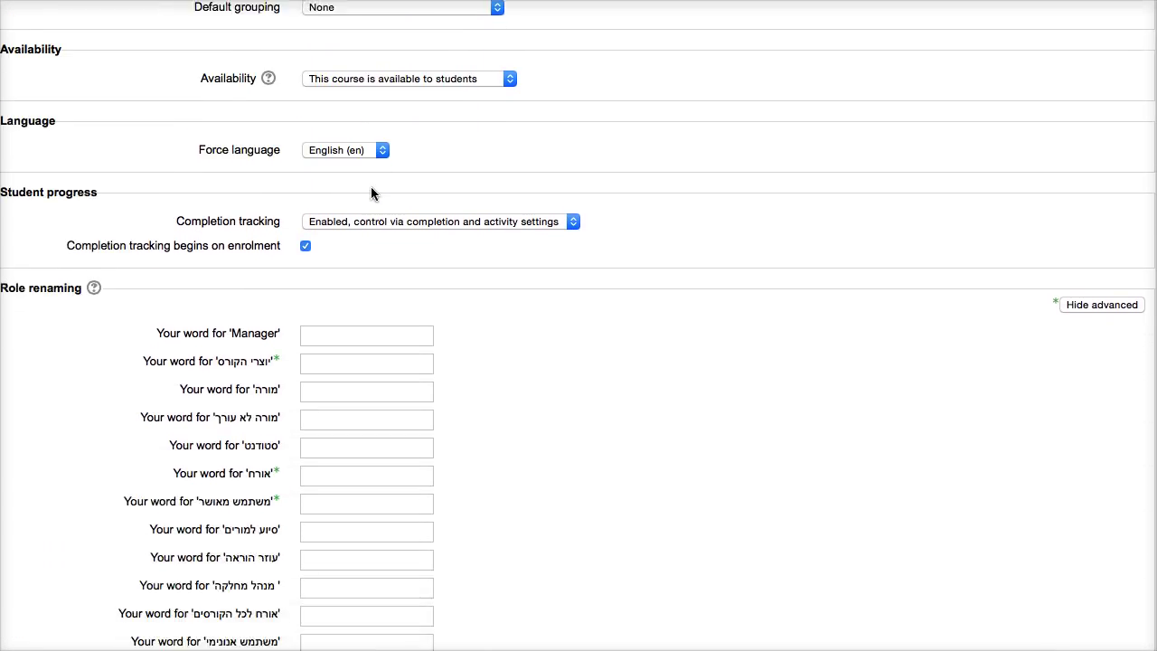
scroll(371, 186, "up", 3)
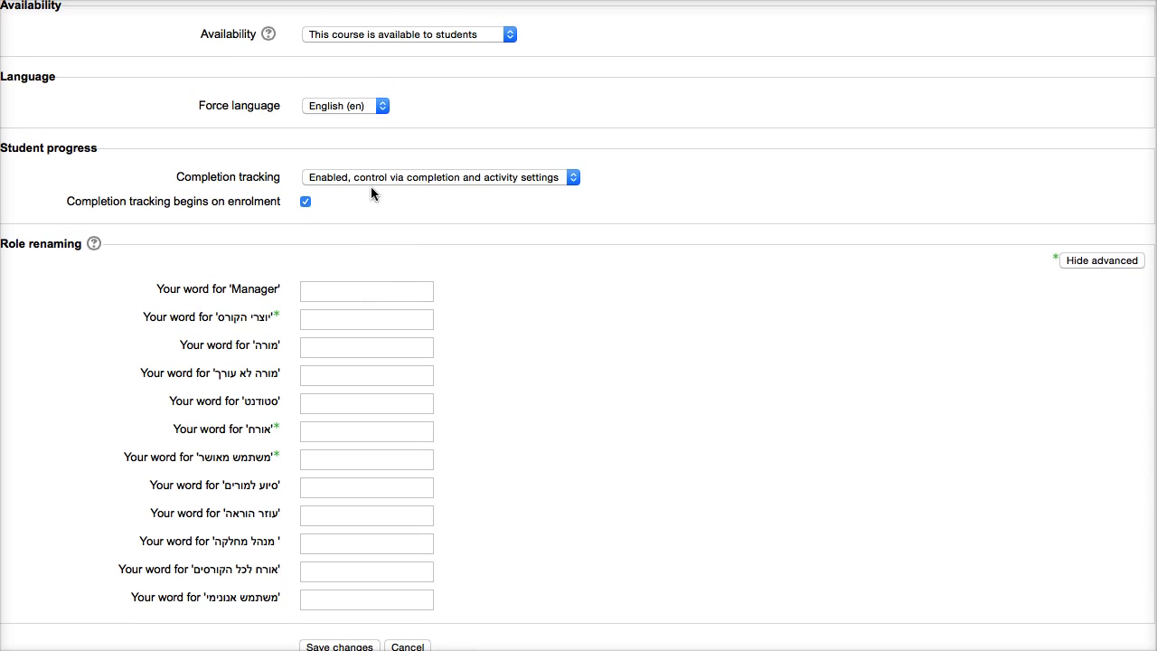
scroll(371, 186, "up", 3)
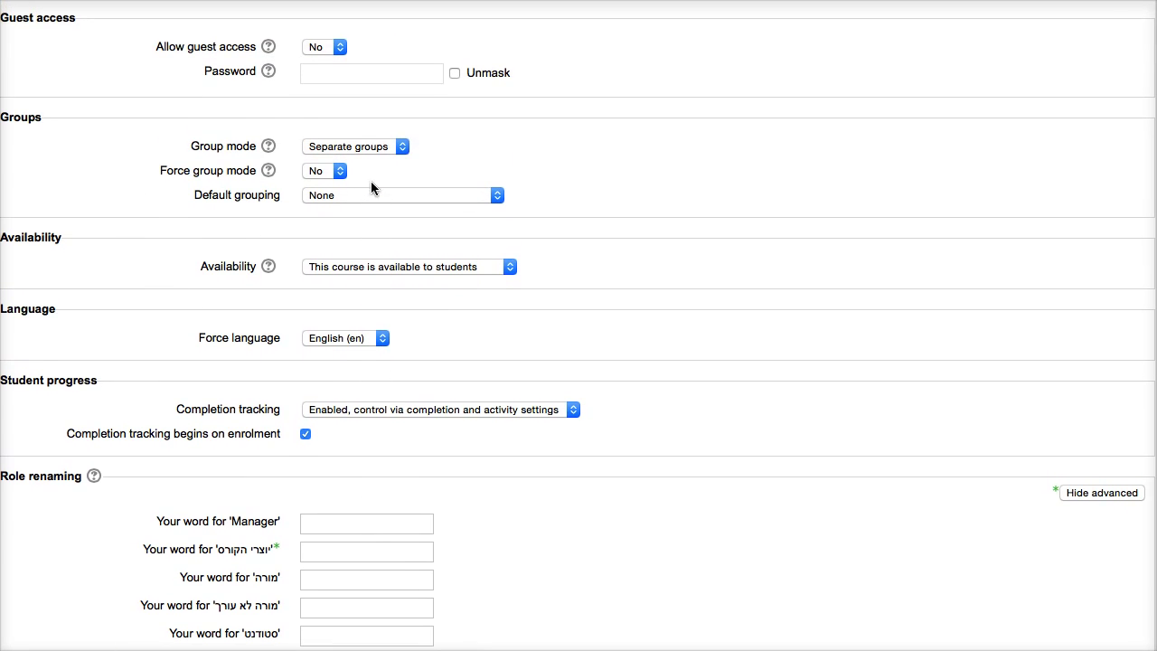
left_click(294, 314)
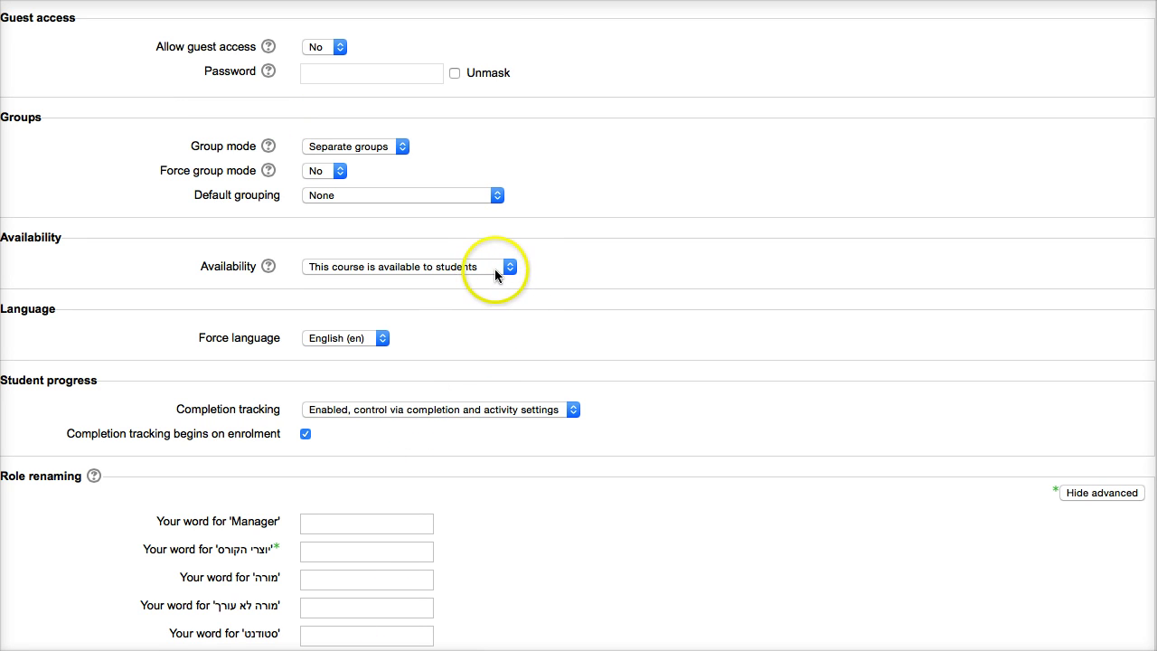
left_click(500, 197)
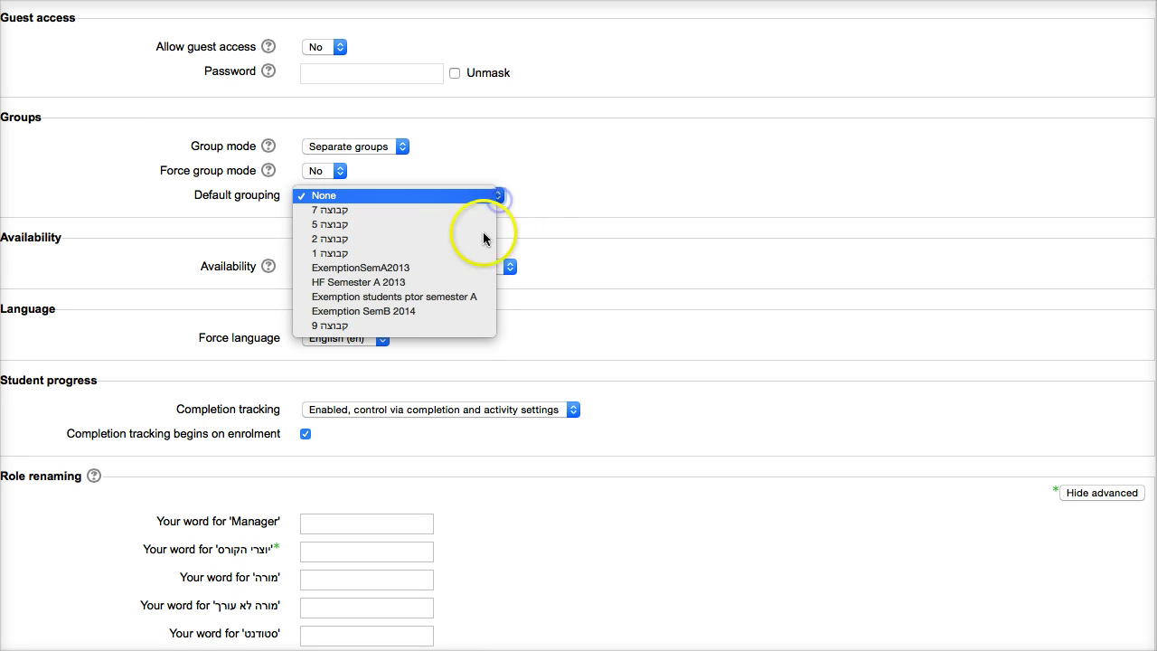
left_click(452, 298)
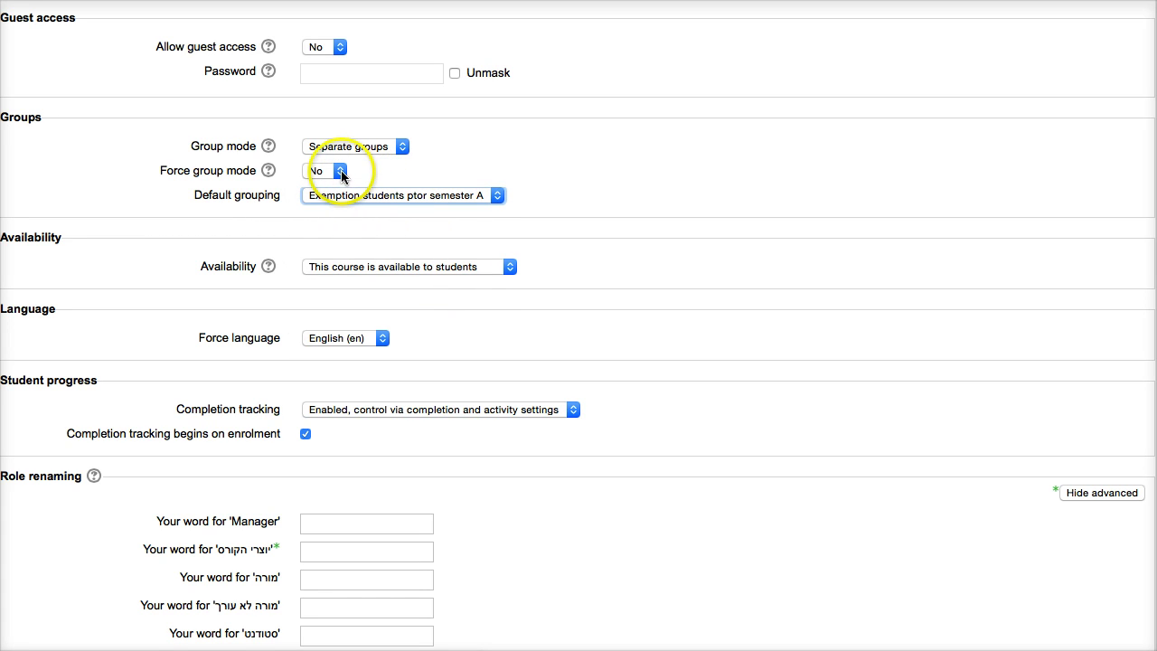
Step: Check the available group mode options and read the help text for the group mode setting
left_click(404, 148)
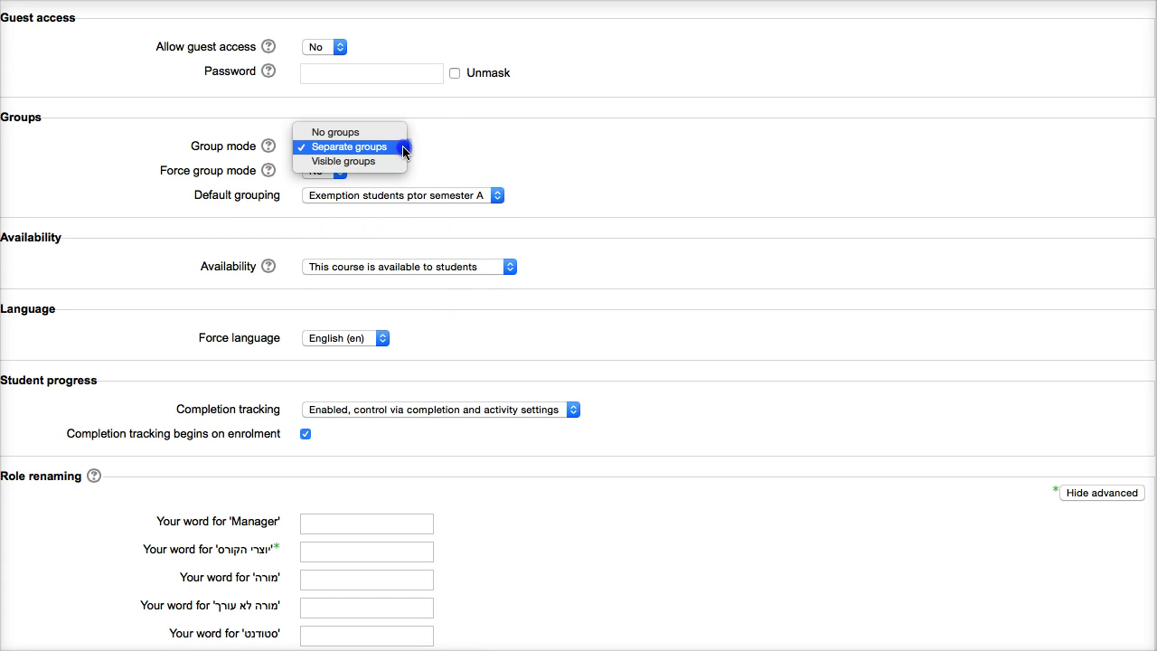
left_click(442, 148)
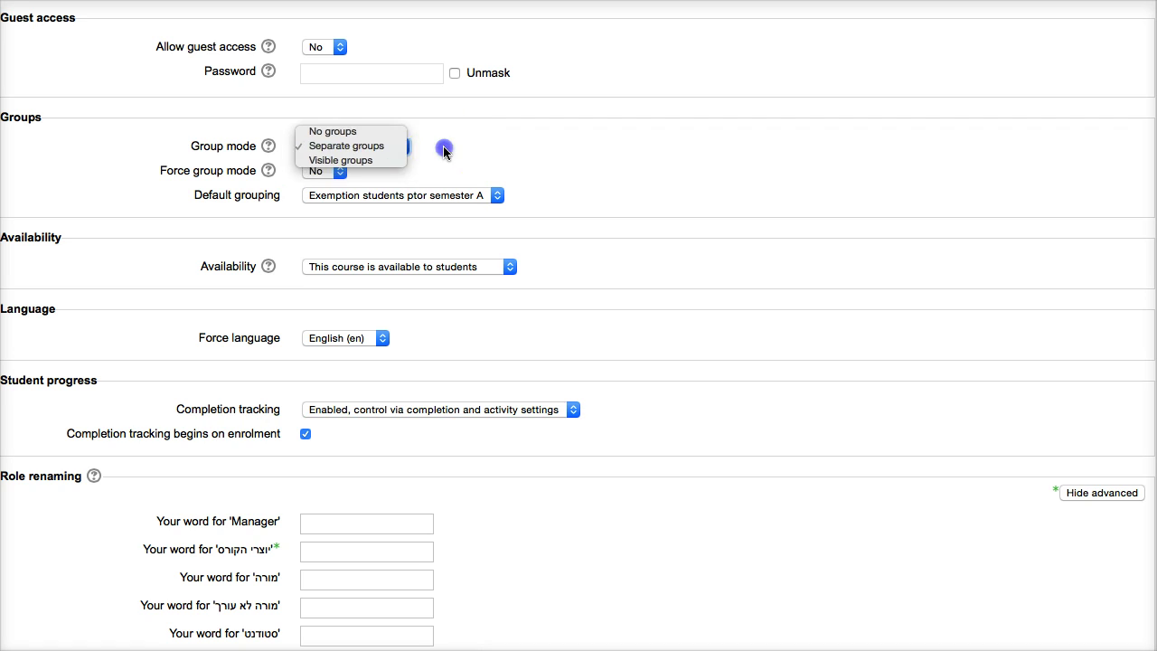
left_click(268, 146)
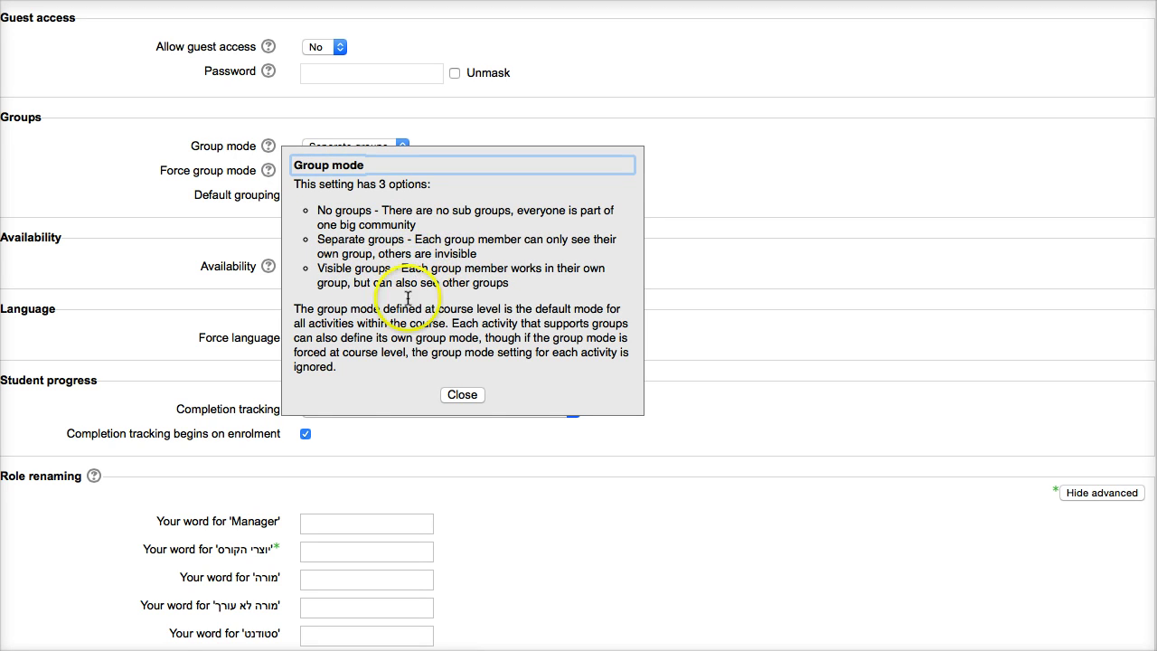
left_click(459, 396)
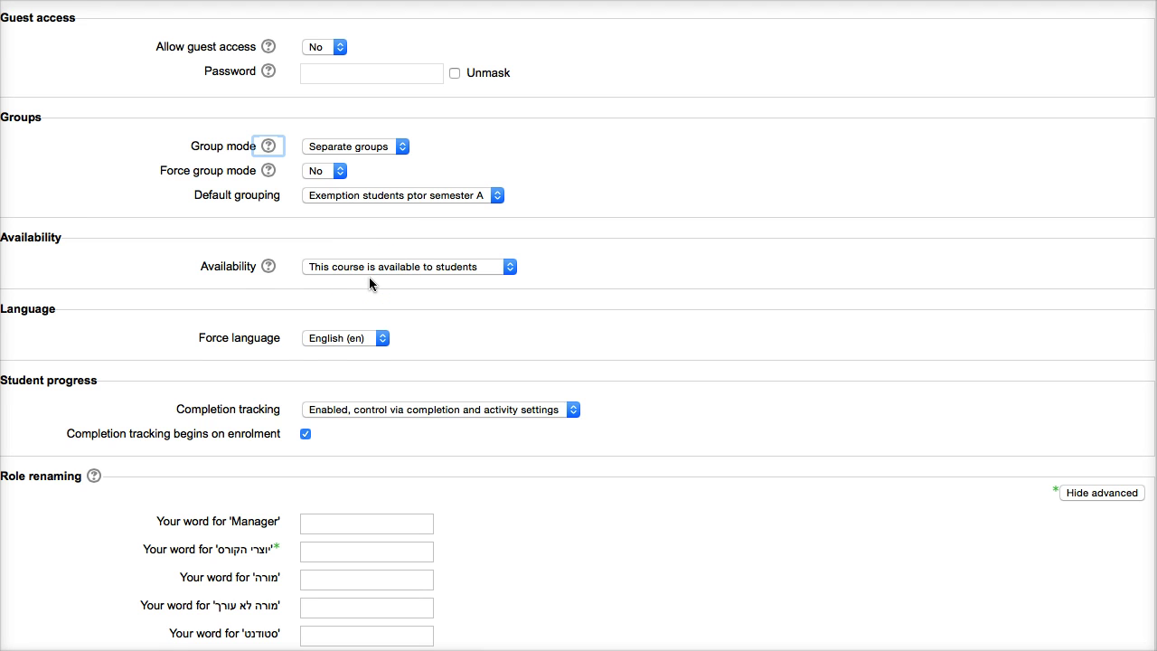
Step: Save the changes made to the course settings
scroll(369, 279, "down", 10)
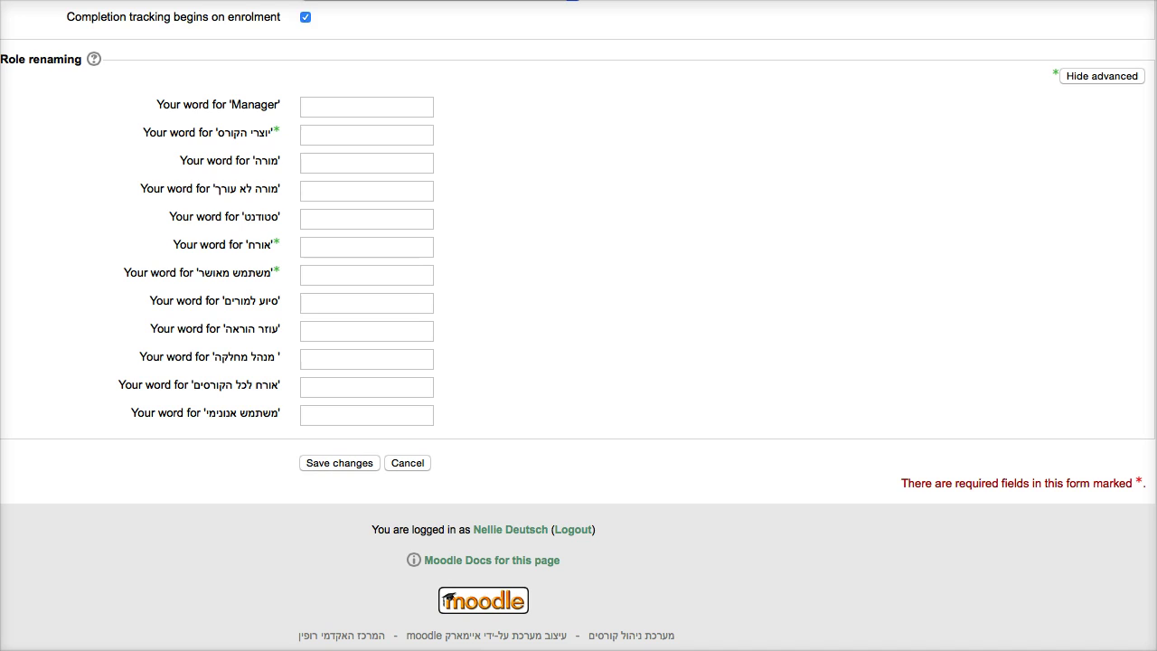
left_click(248, 454)
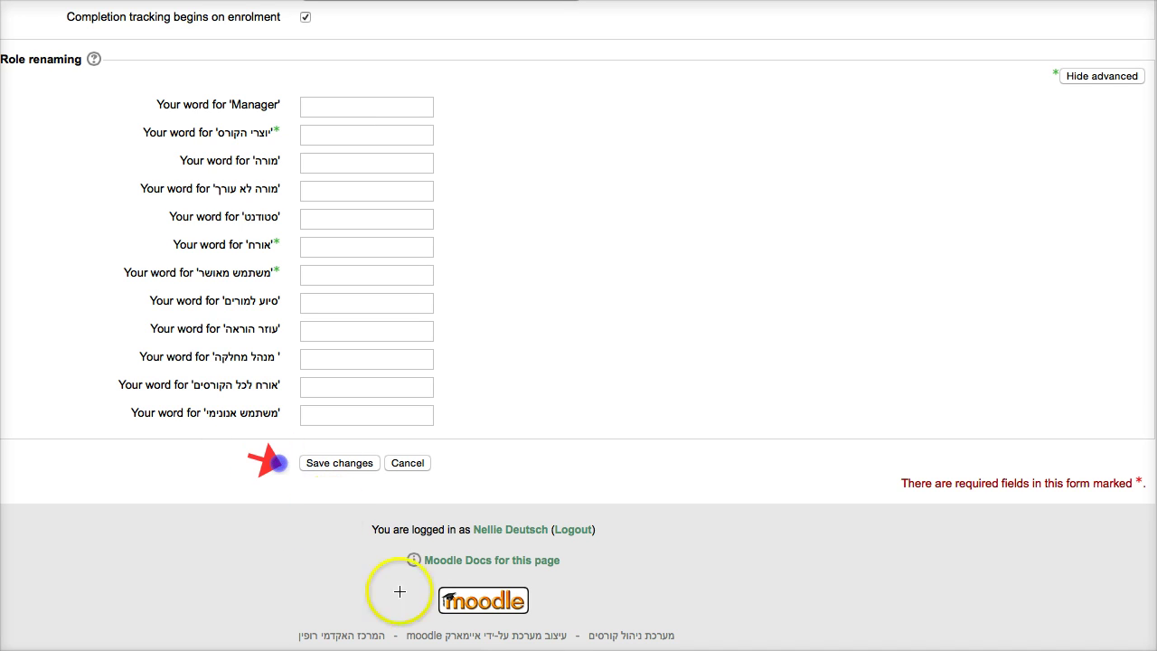
left_click(344, 451)
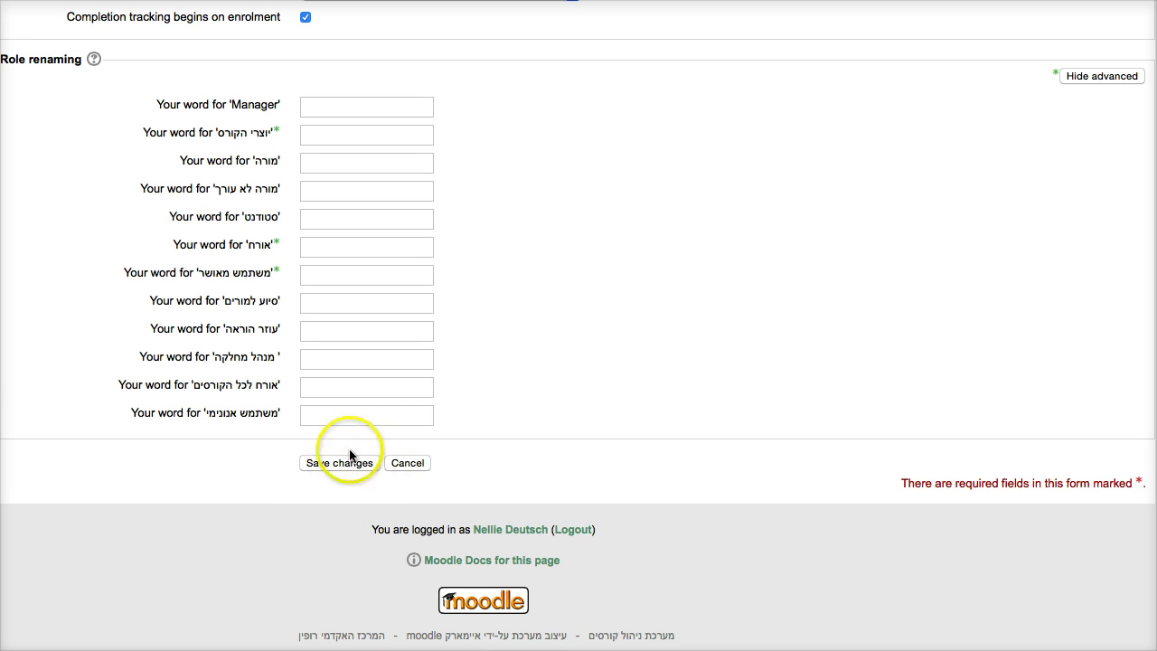
left_click(322, 463)
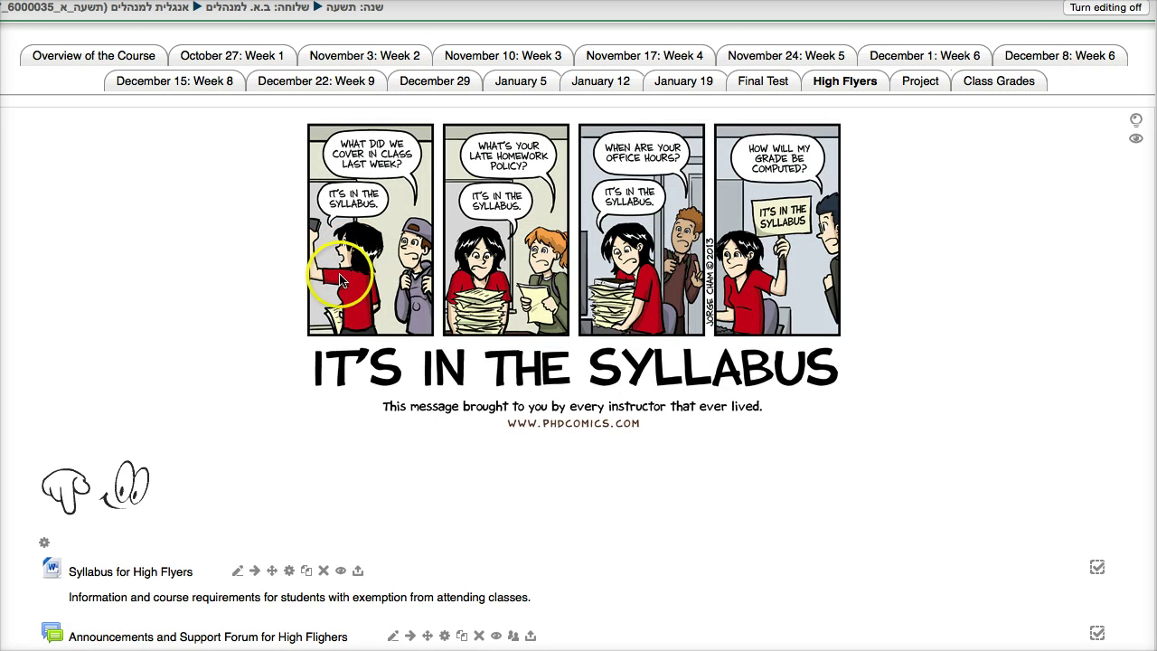
Step: Open the settings of the "Vocabulary quiz for Exemption Group" quiz in the High Flyers section for editing
scroll(341, 281, "down", 5)
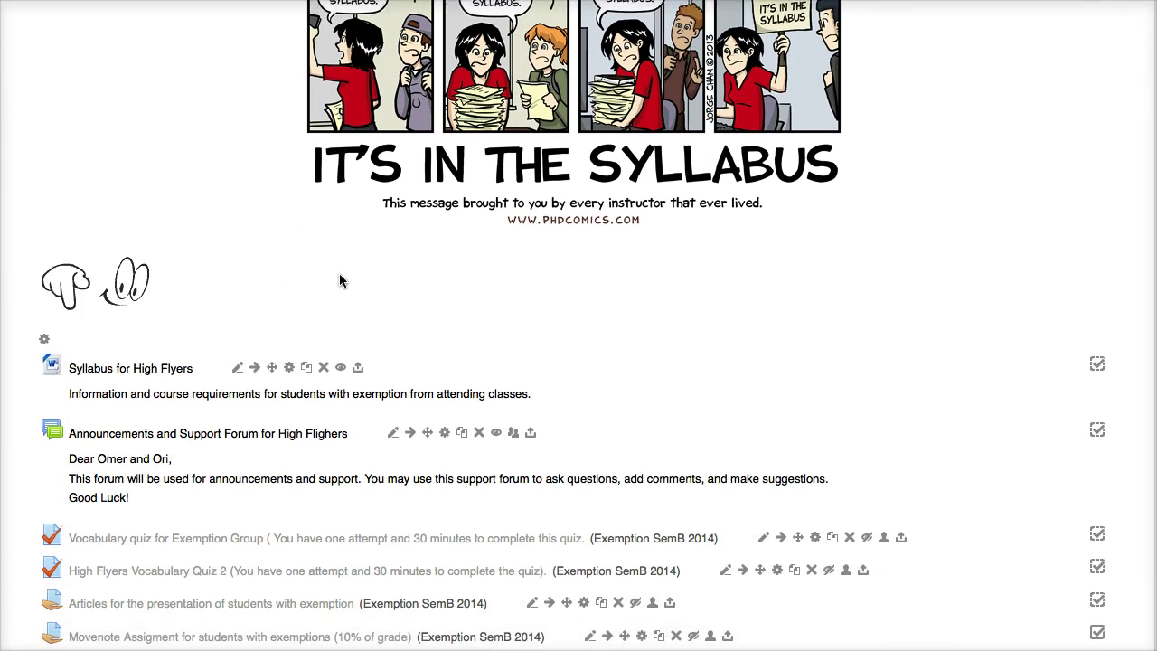
scroll(341, 281, "down", 1)
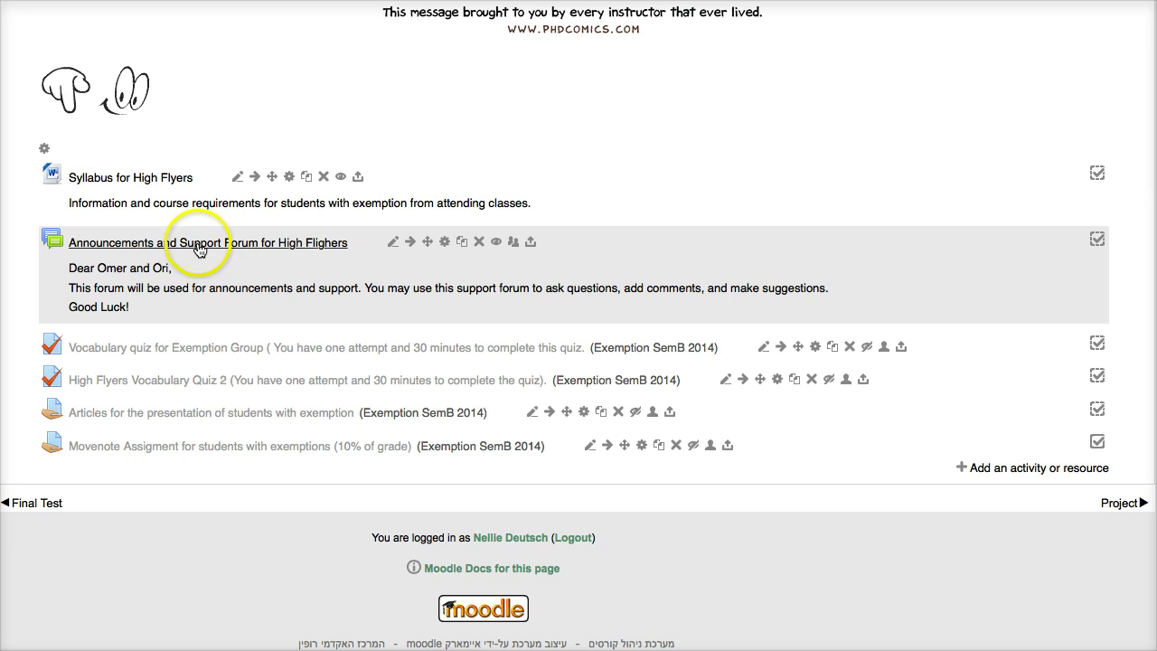
scroll(249, 316, "down", 1)
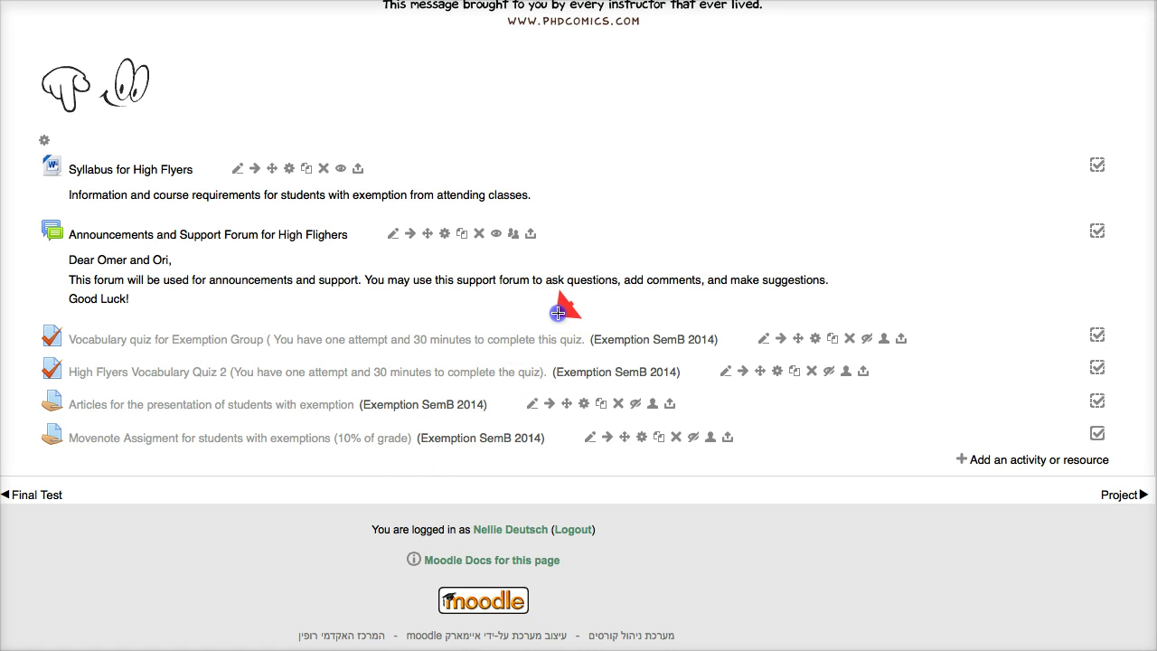
left_click(712, 313)
left_click(427, 341)
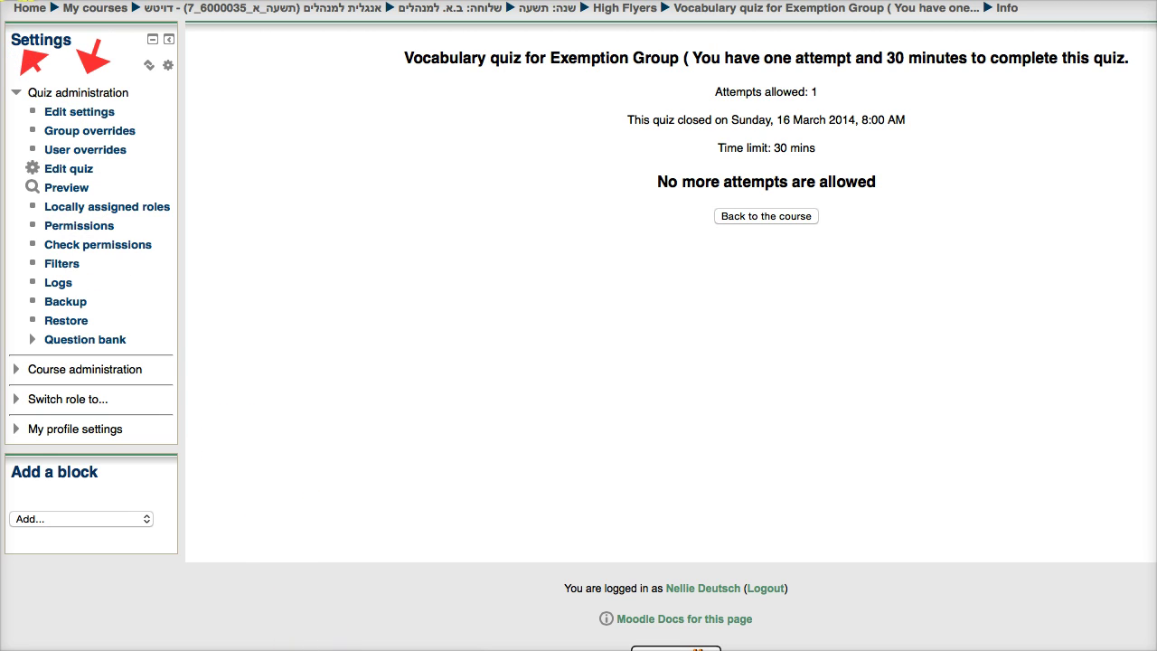
left_click(79, 116)
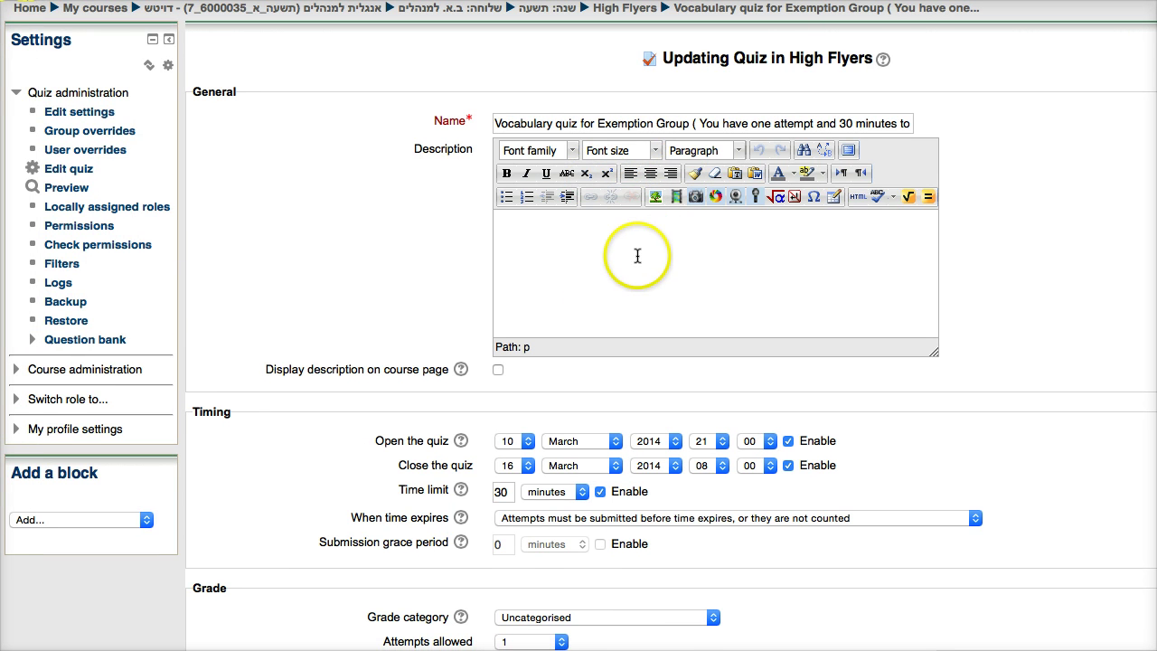
Step: Disable both the opening date and the closing date in the quiz's timing settings
scroll(632, 259, "down", 3)
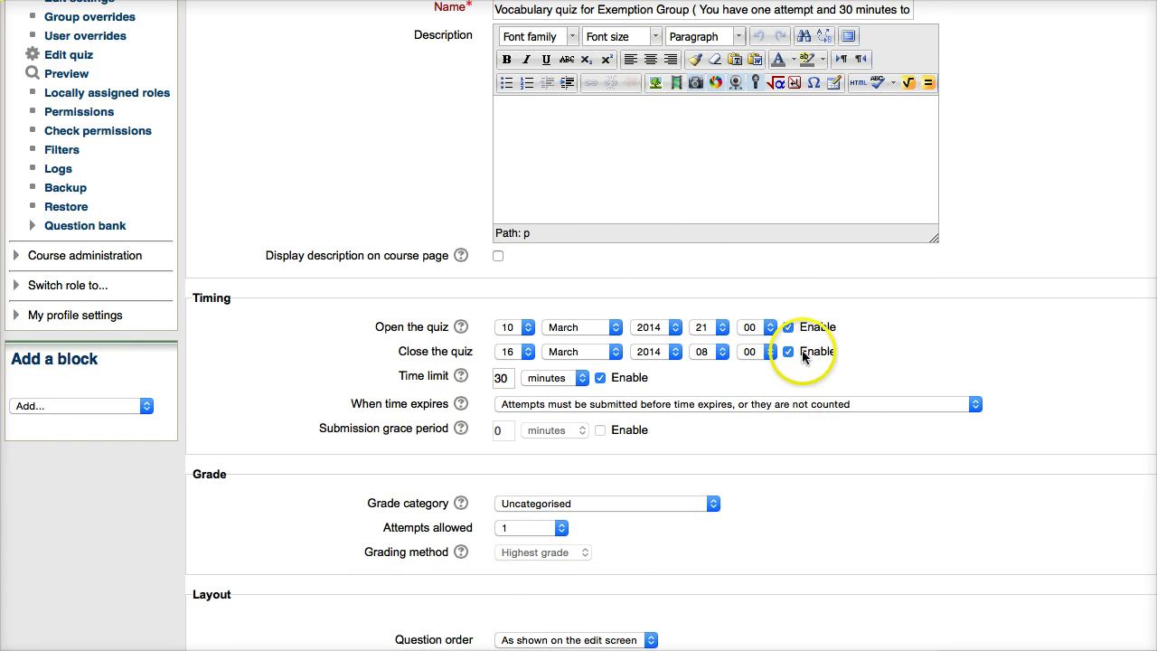
scroll(803, 357, "down", 3)
left_click(788, 231)
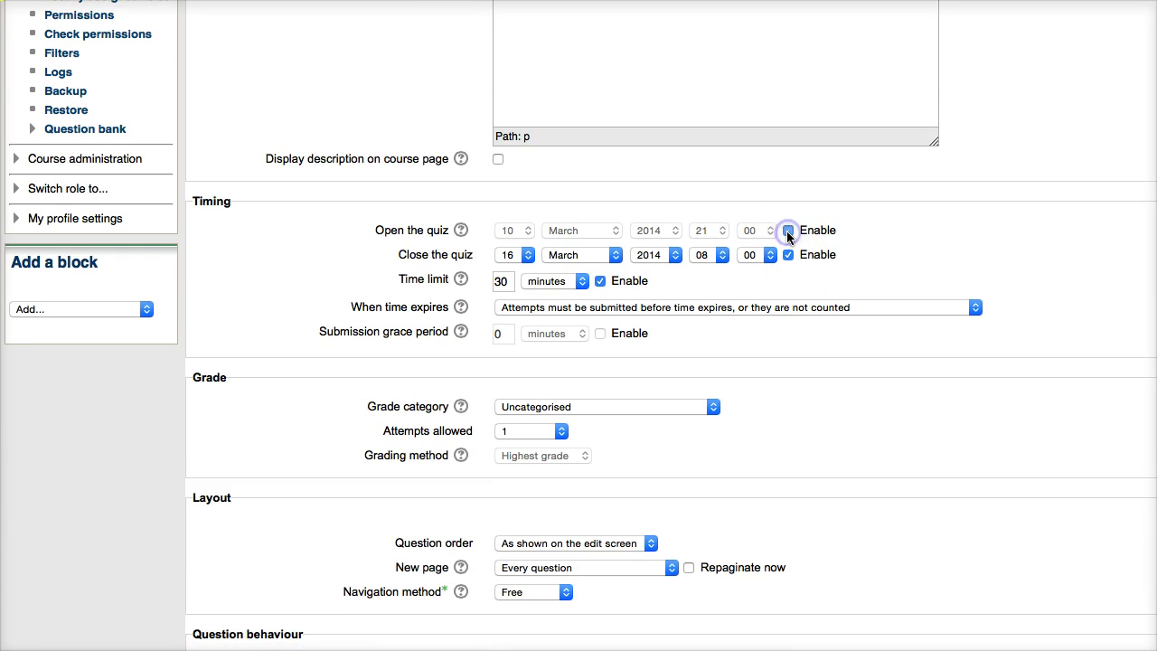
left_click(788, 256)
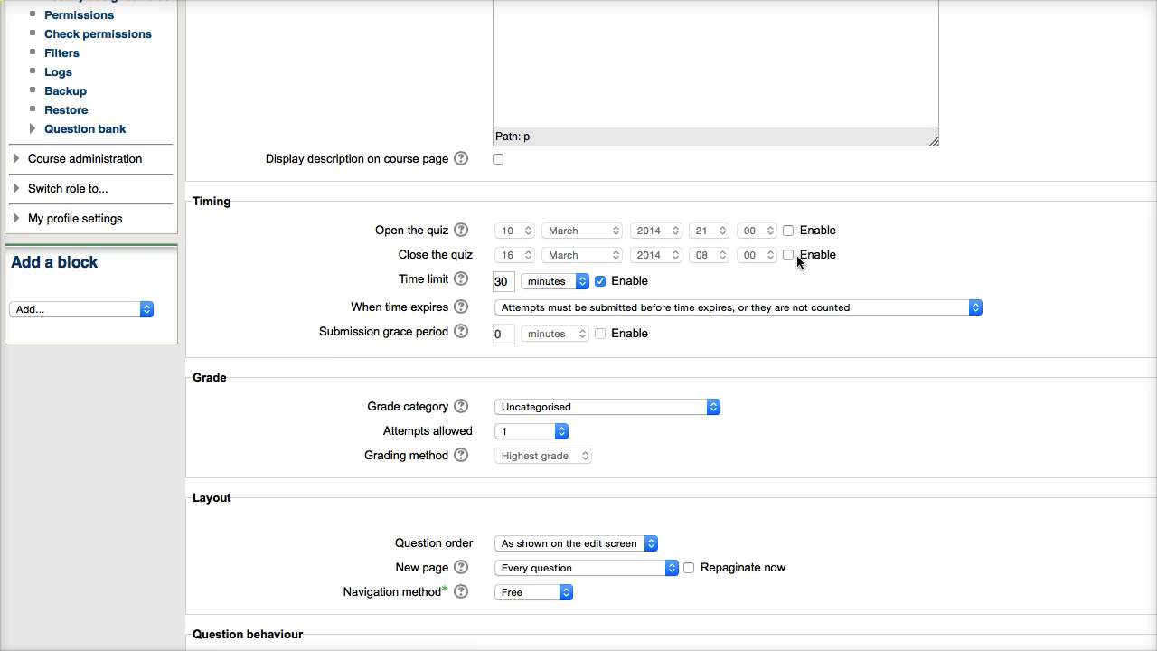
Step: Set the quiz's grade category to "Assignments for students with exemption"
scroll(587, 267, "down", 3)
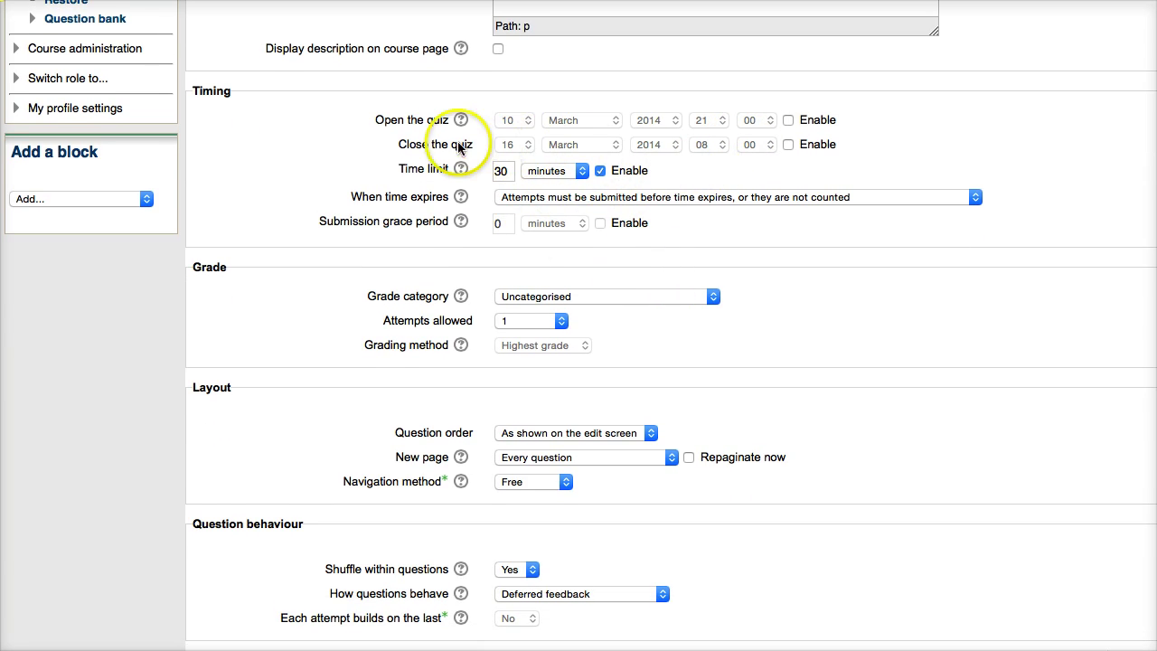
scroll(456, 156, "down", 1)
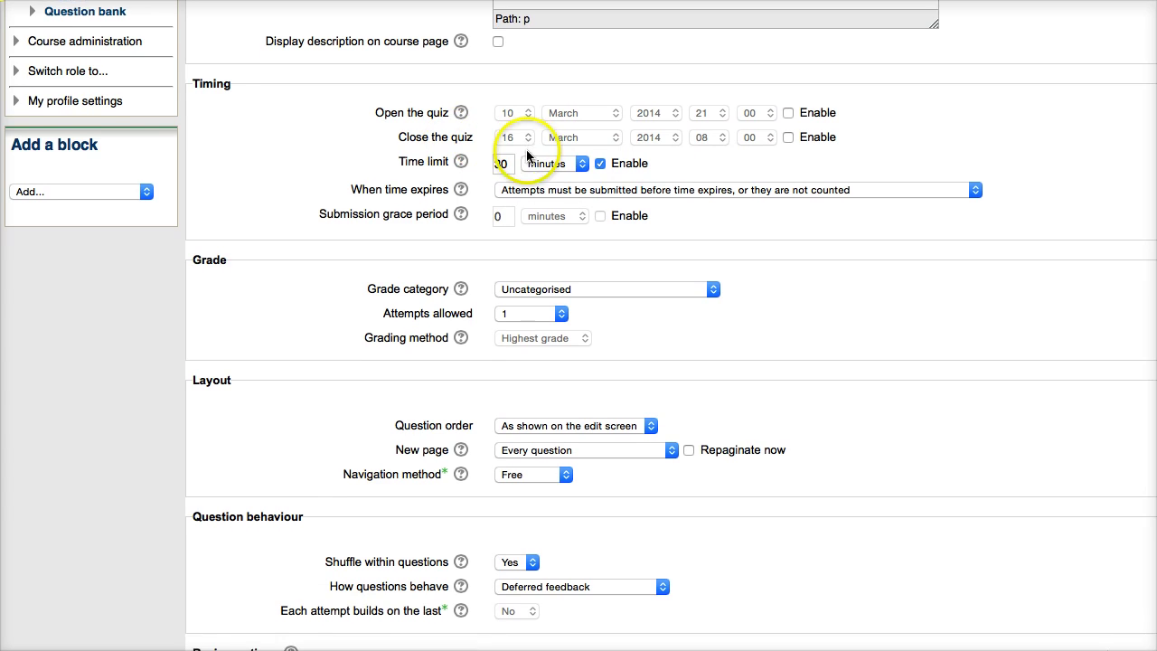
scroll(548, 166, "down", 2)
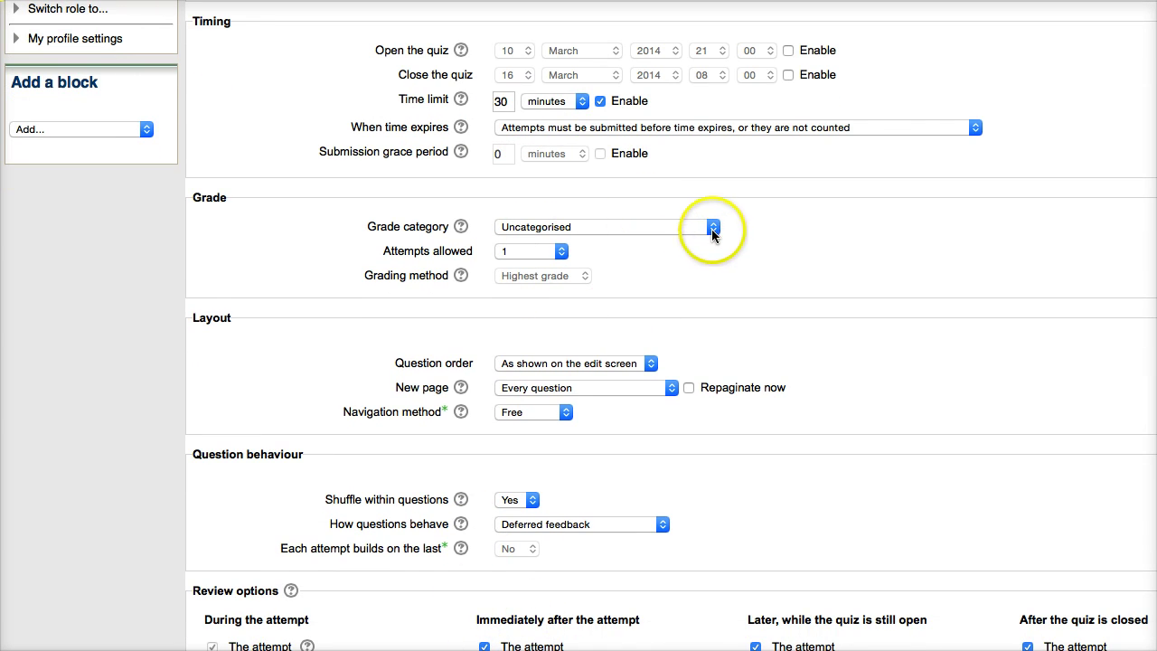
left_click(713, 227)
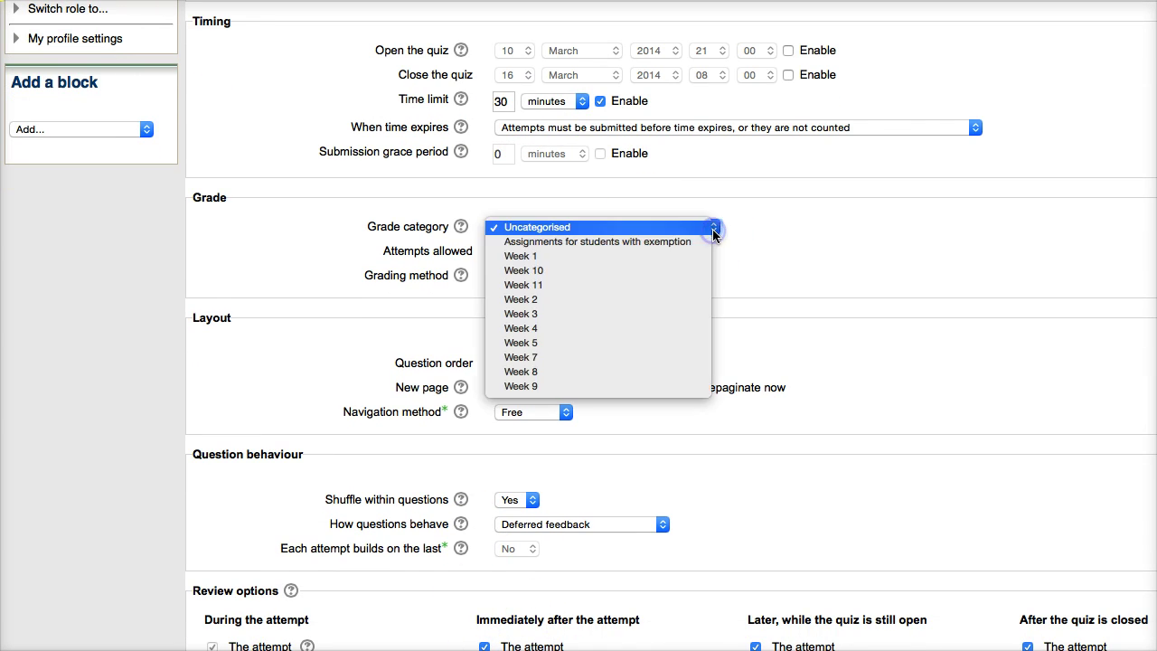
left_click(618, 241)
scroll(560, 226, "down", 1)
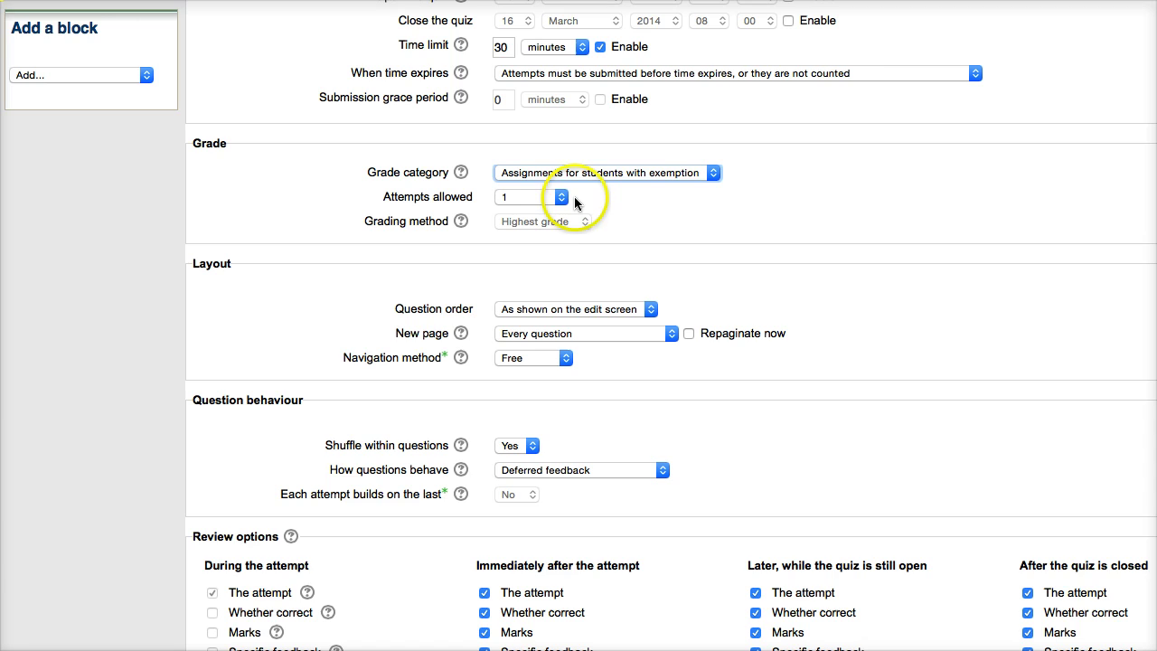
Step: Set the quiz's group mode to "Separate groups" in the common module settings
scroll(547, 209, "down", 2)
scroll(547, 210, "down", 3)
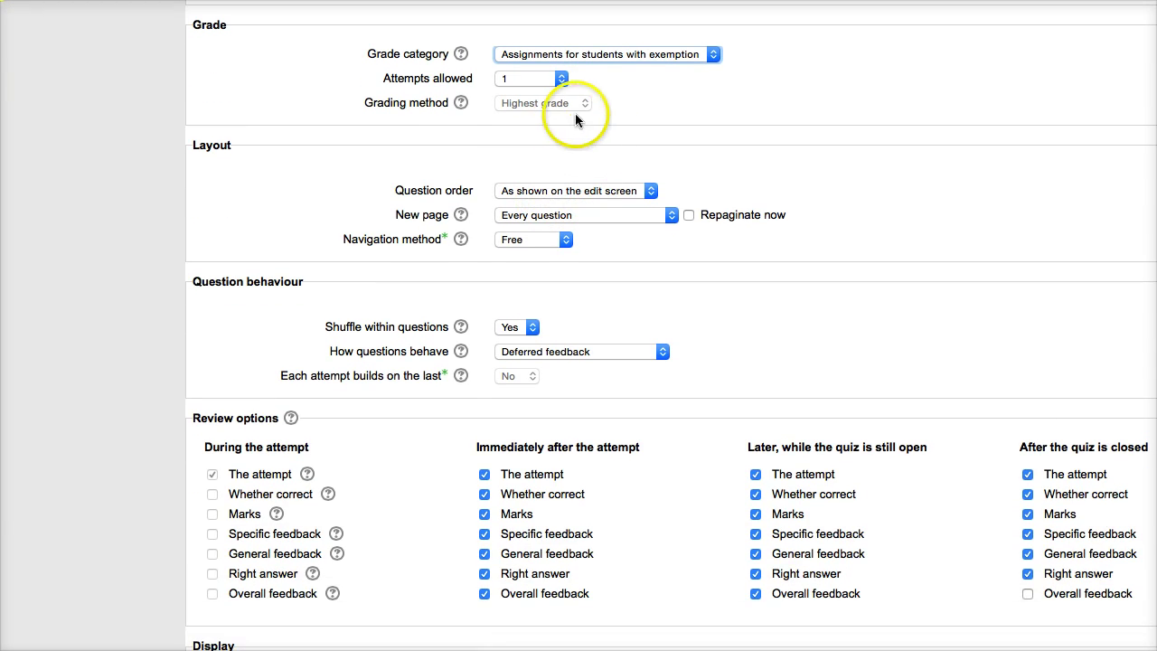
scroll(616, 152, "down", 2)
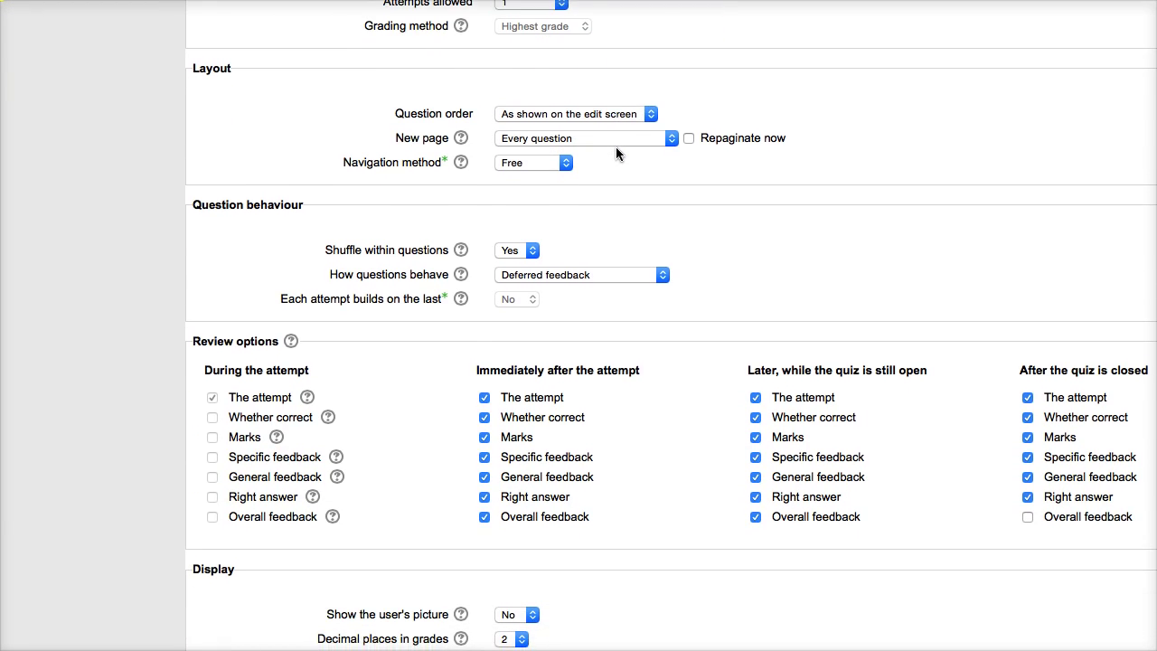
scroll(617, 154, "down", 3)
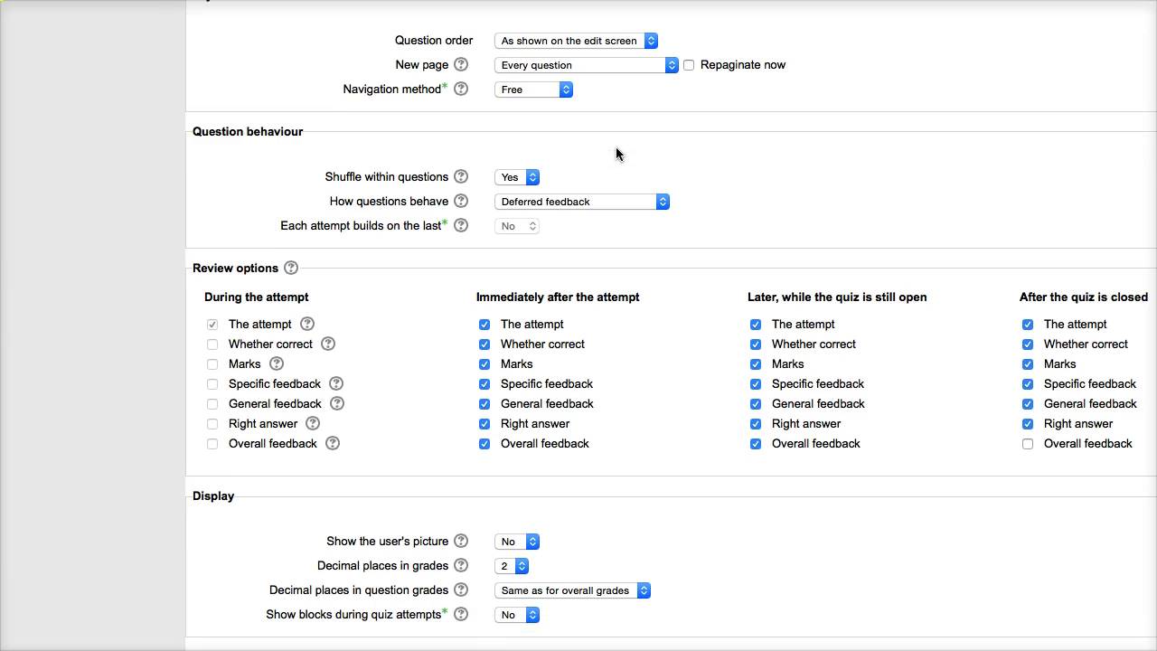
scroll(617, 154, "down", 10)
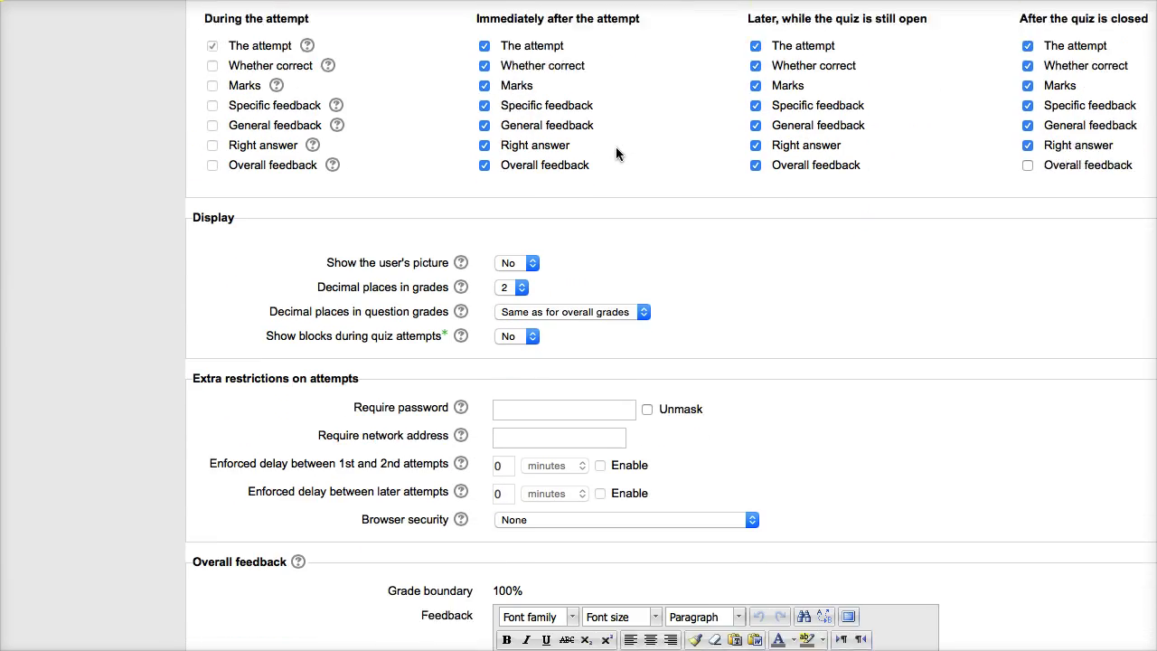
scroll(616, 154, "down", 12)
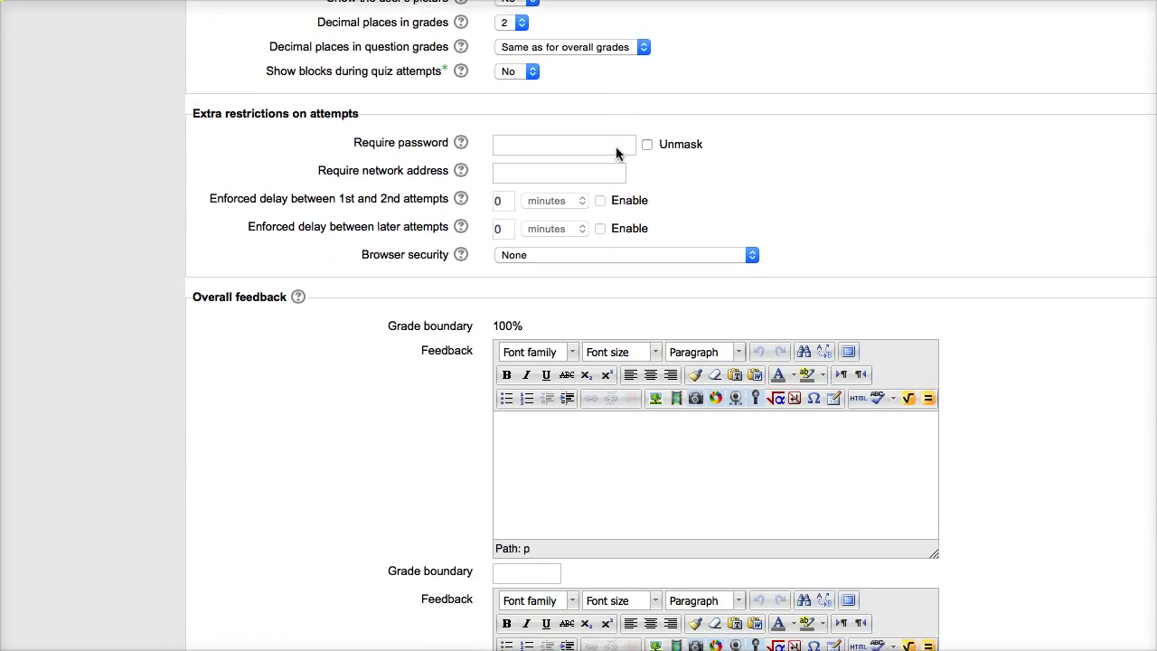
scroll(616, 154, "down", 13)
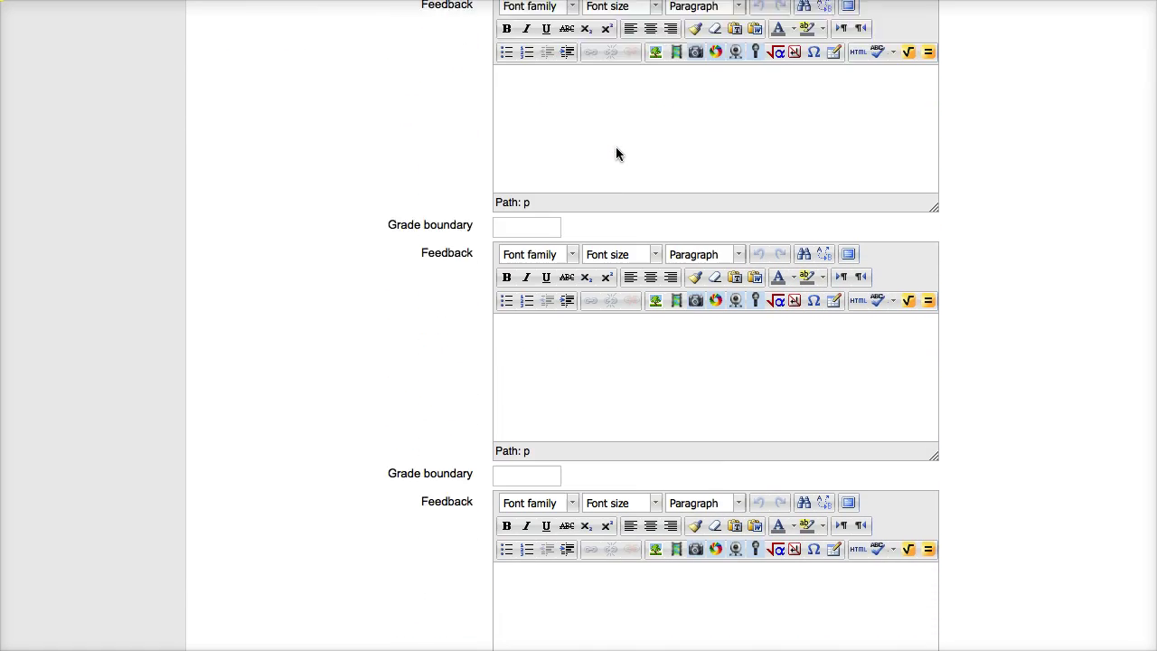
scroll(615, 153, "down", 14)
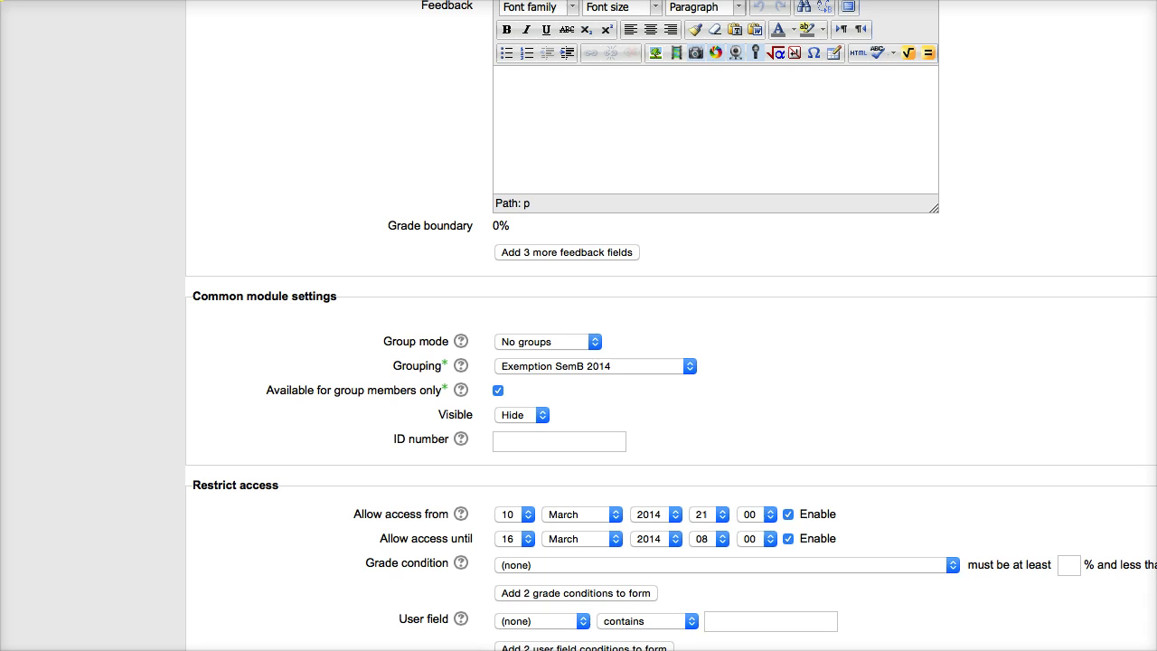
left_click_drag(334, 217, 315, 258)
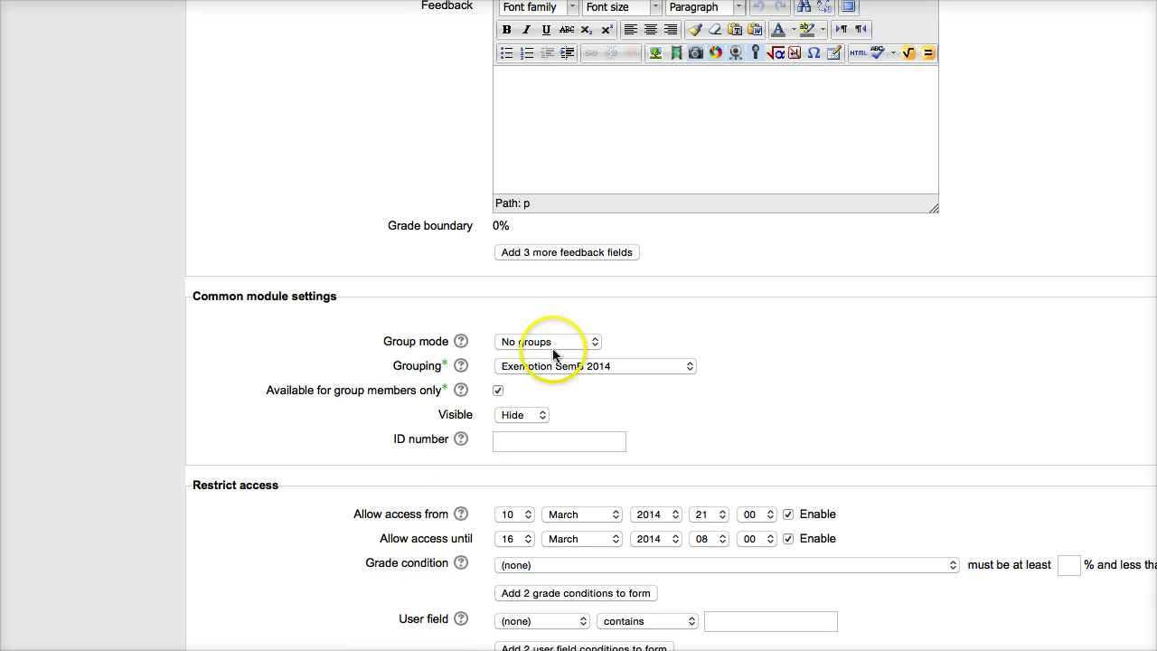
left_click(593, 344)
left_click(593, 343)
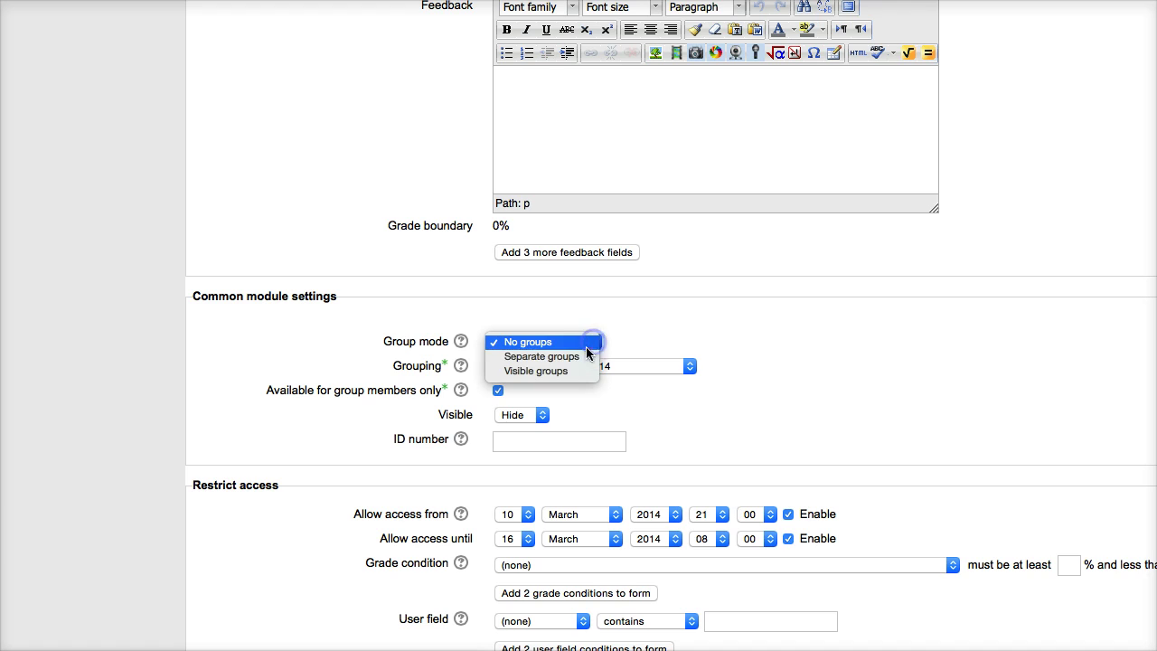
left_click(568, 358)
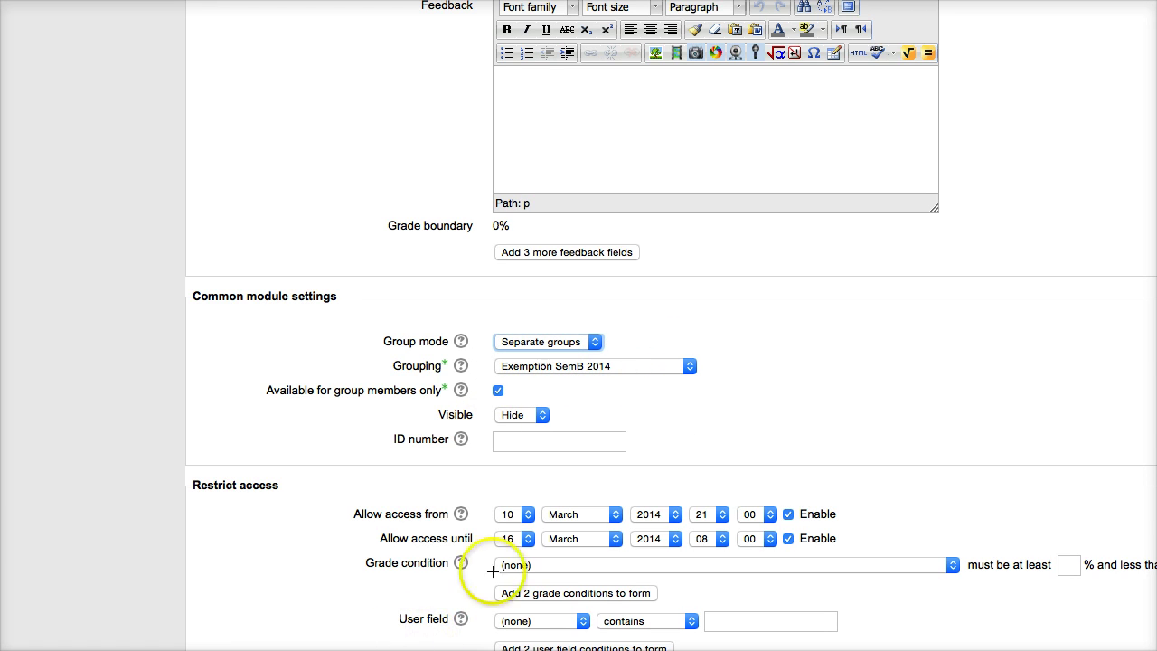
Step: Set the quiz's grouping to "Exemption students ptor semester A"
left_click(723, 348)
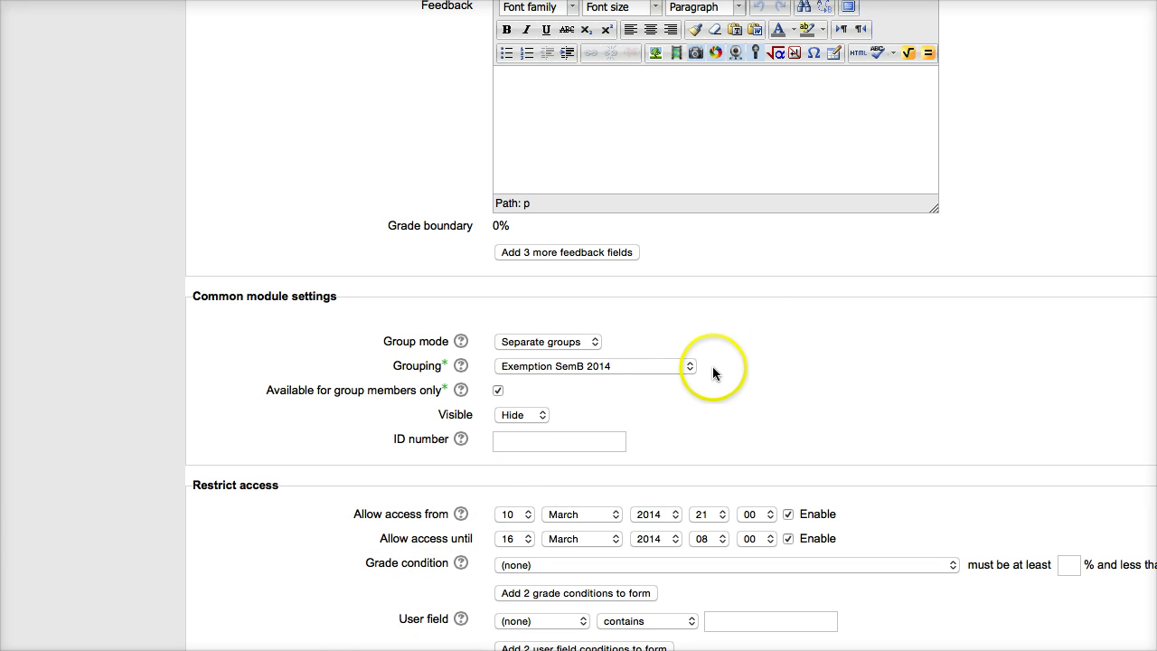
left_click(689, 368)
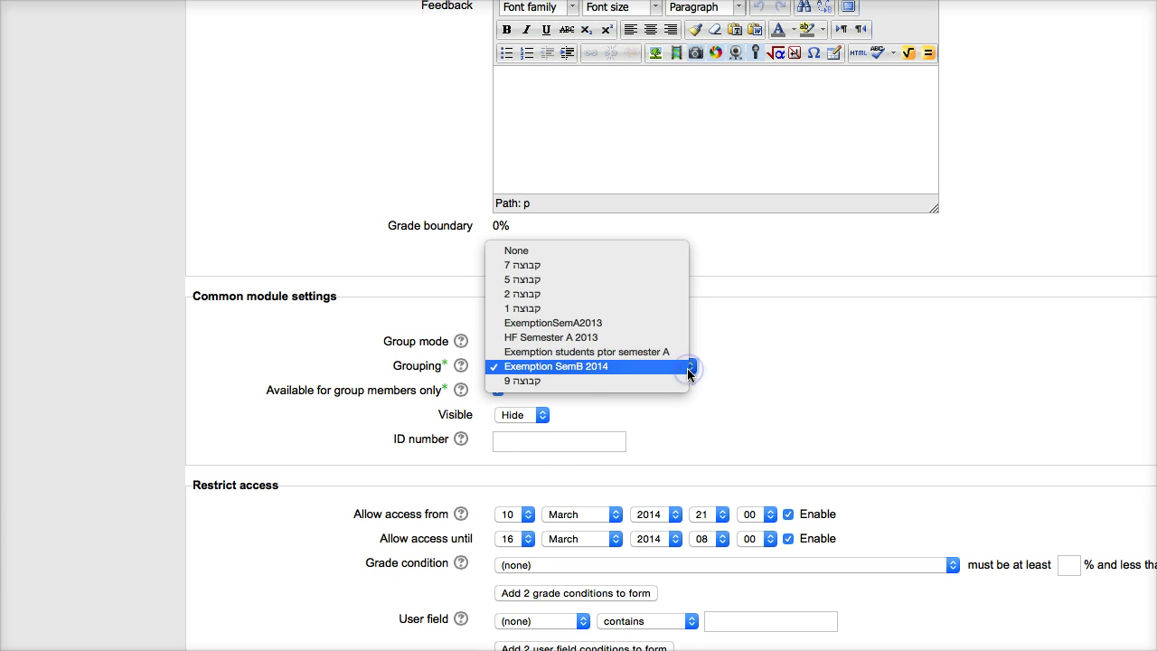
left_click(598, 352)
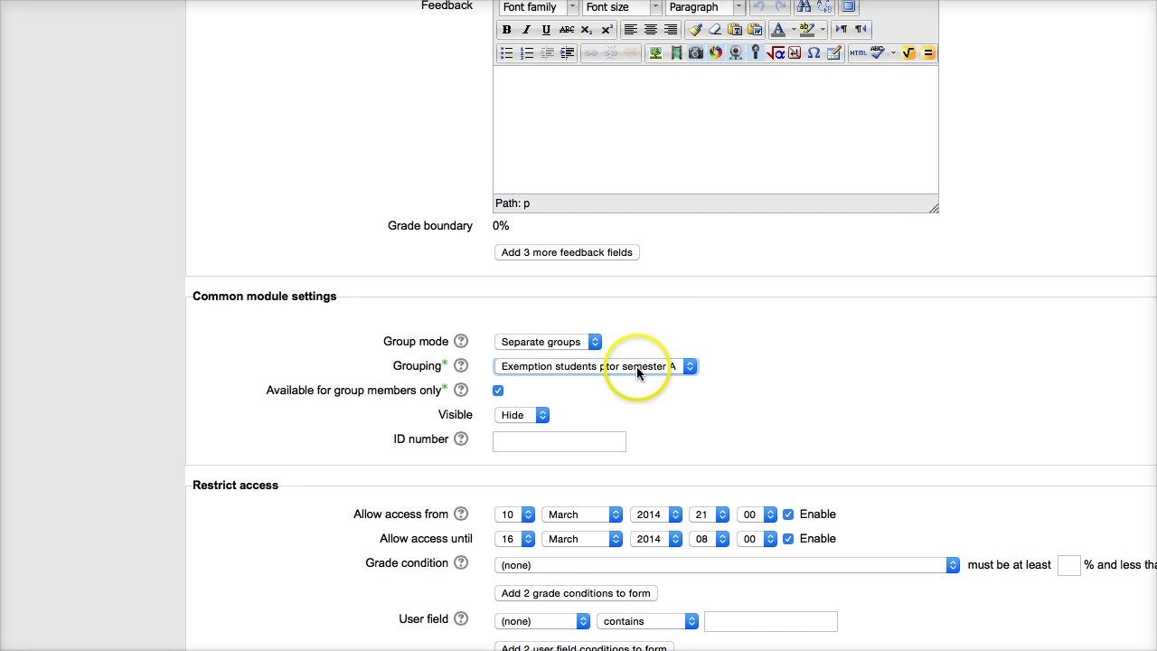
left_click(685, 369)
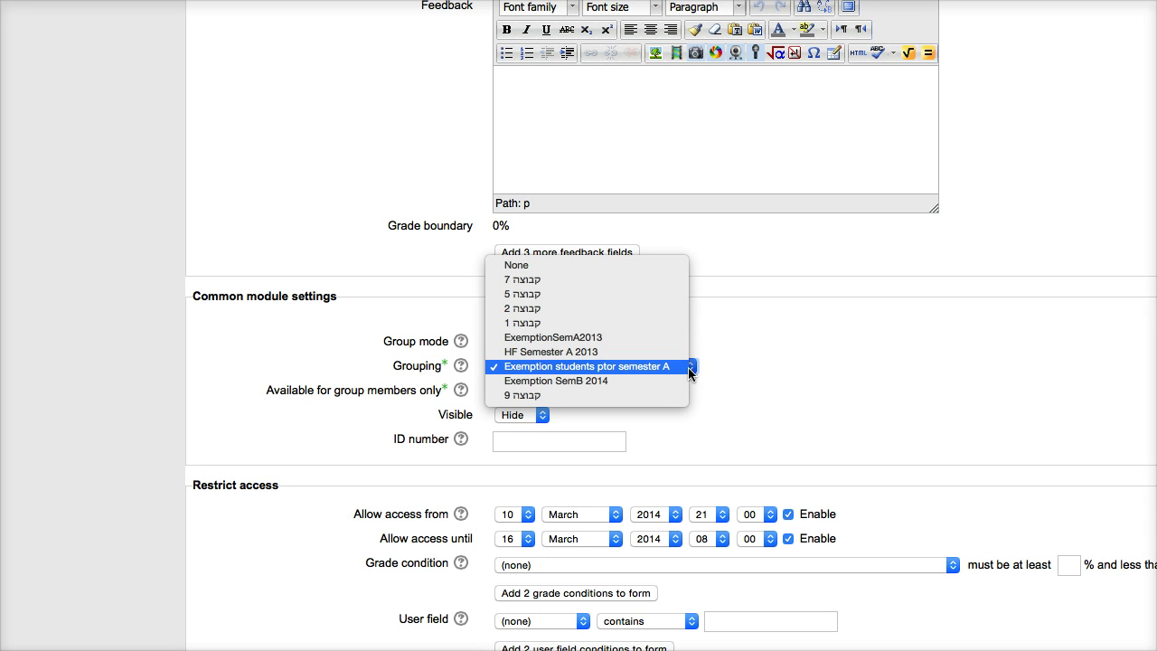
left_click(660, 367)
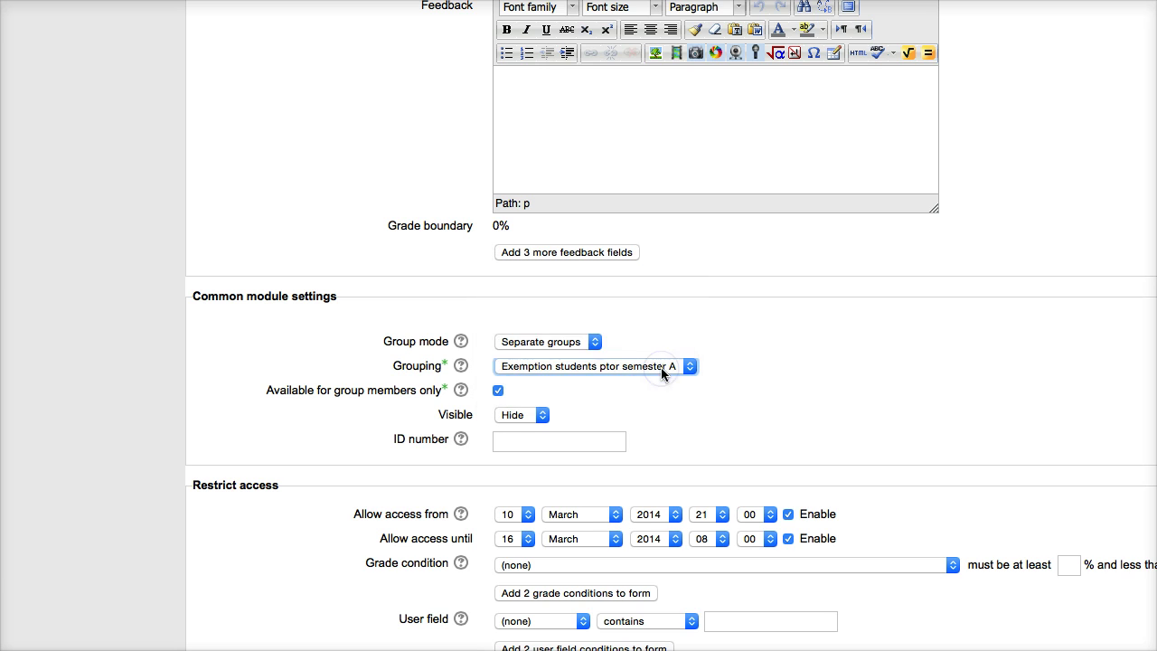
Step: Read the help text for the "Available for group members only" setting and close it
scroll(605, 383, "down", 2)
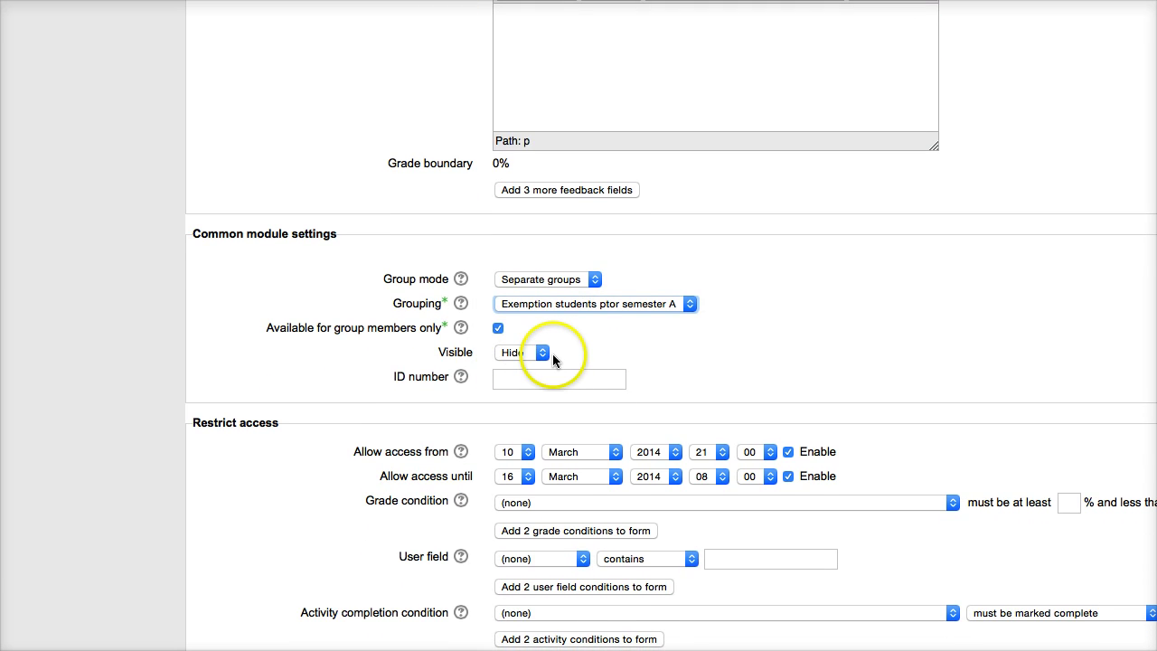
left_click(461, 328)
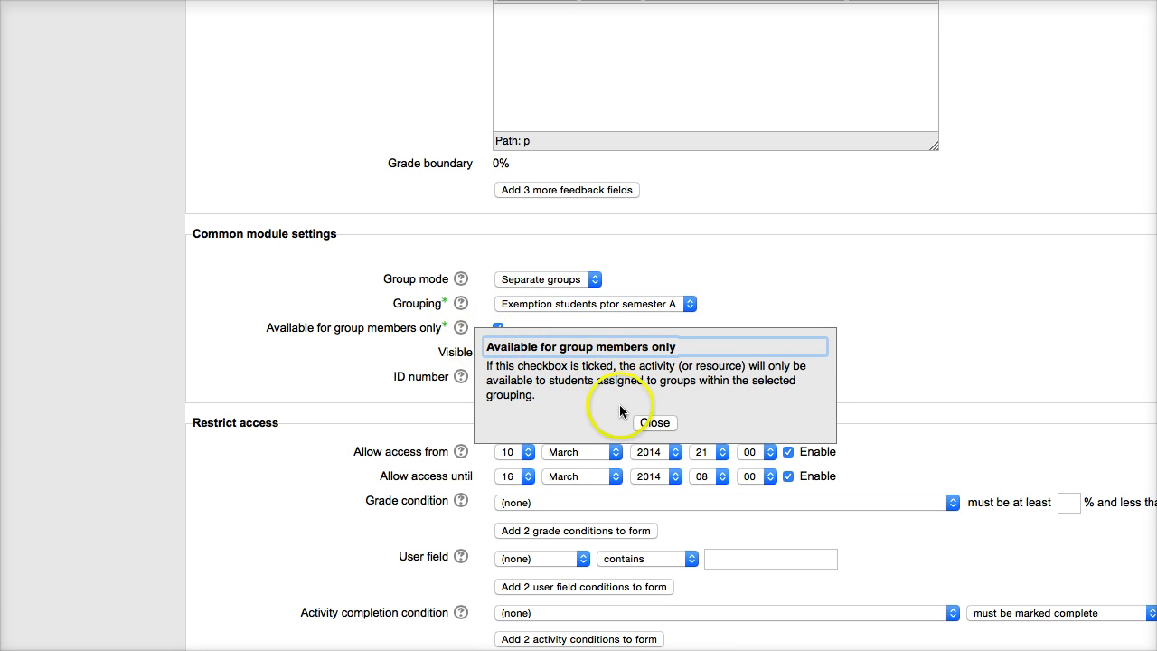
left_click(654, 422)
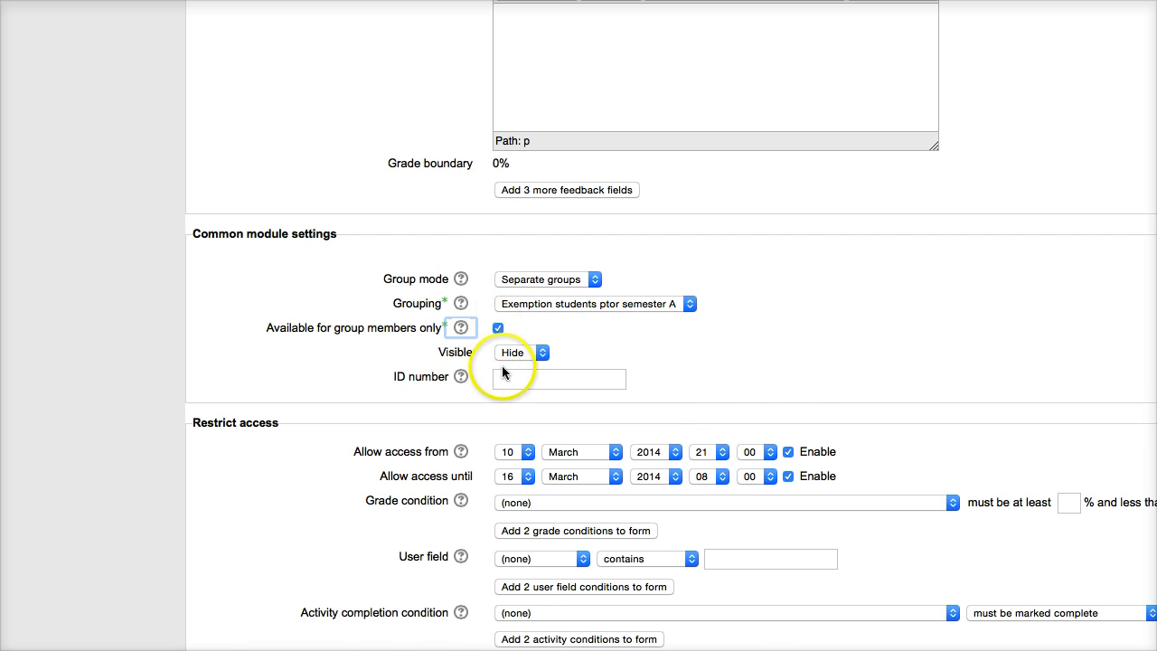
Step: Disable both the "Allow access from" and "Allow access until" dates in the quiz's access restrictions
scroll(502, 365, "down", 3)
scroll(766, 365, "down", 2)
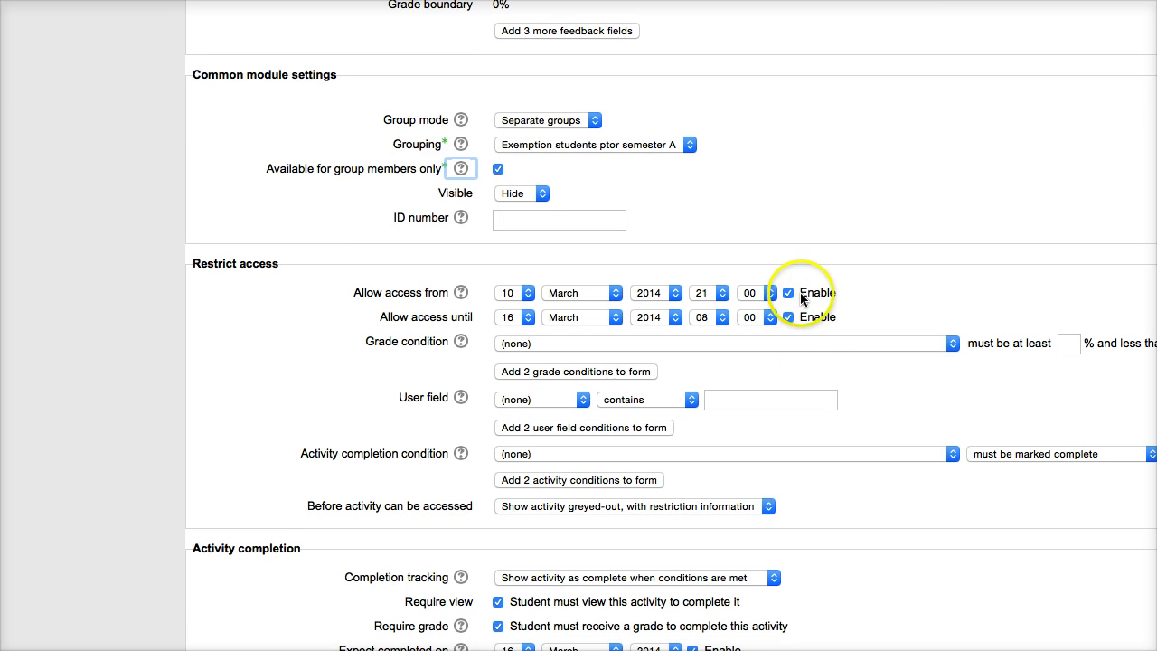
left_click(789, 293)
left_click(788, 317)
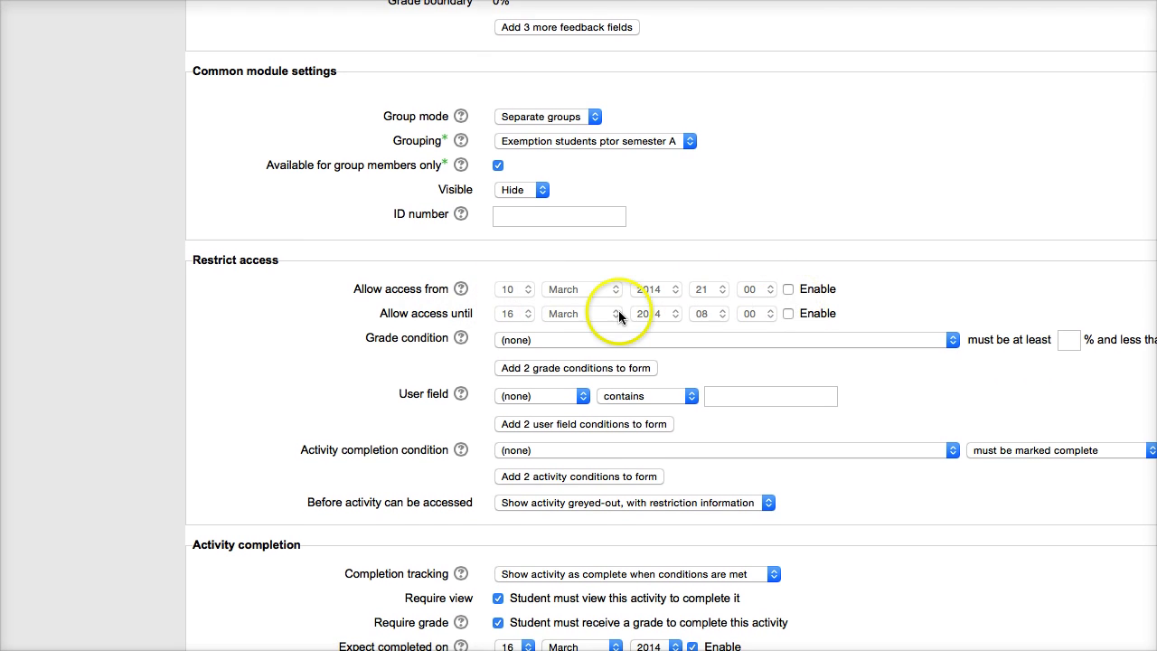
Step: Save the updated vocabulary quiz settings and display the quiz
scroll(618, 310, "down", 5)
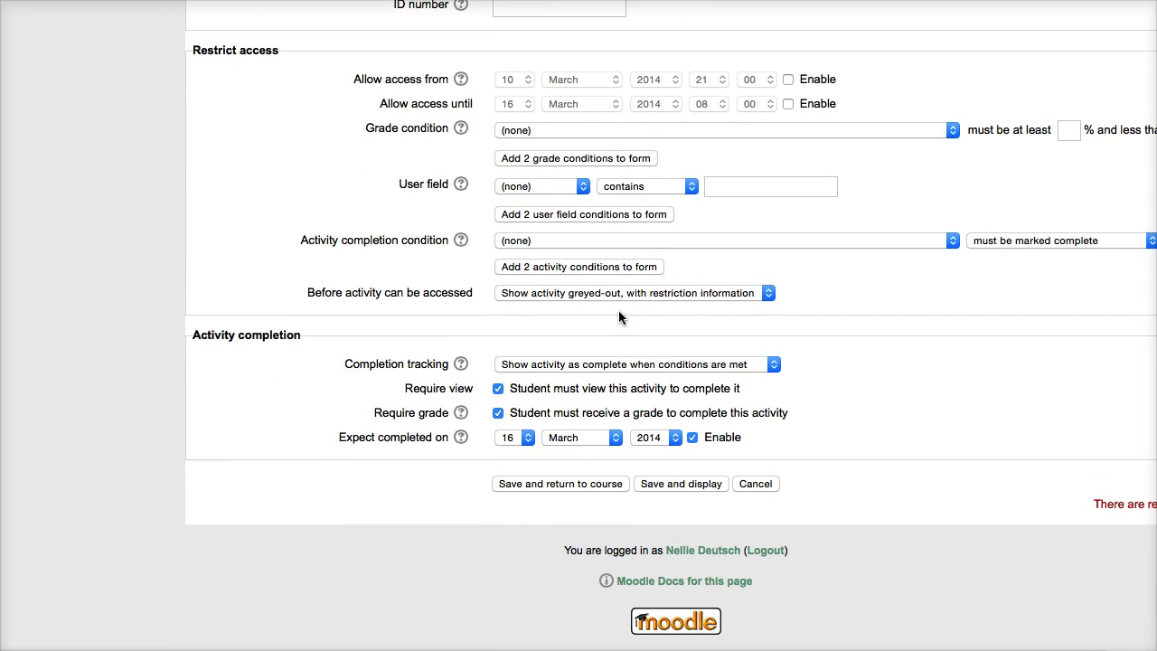
scroll(632, 457, "down", 1)
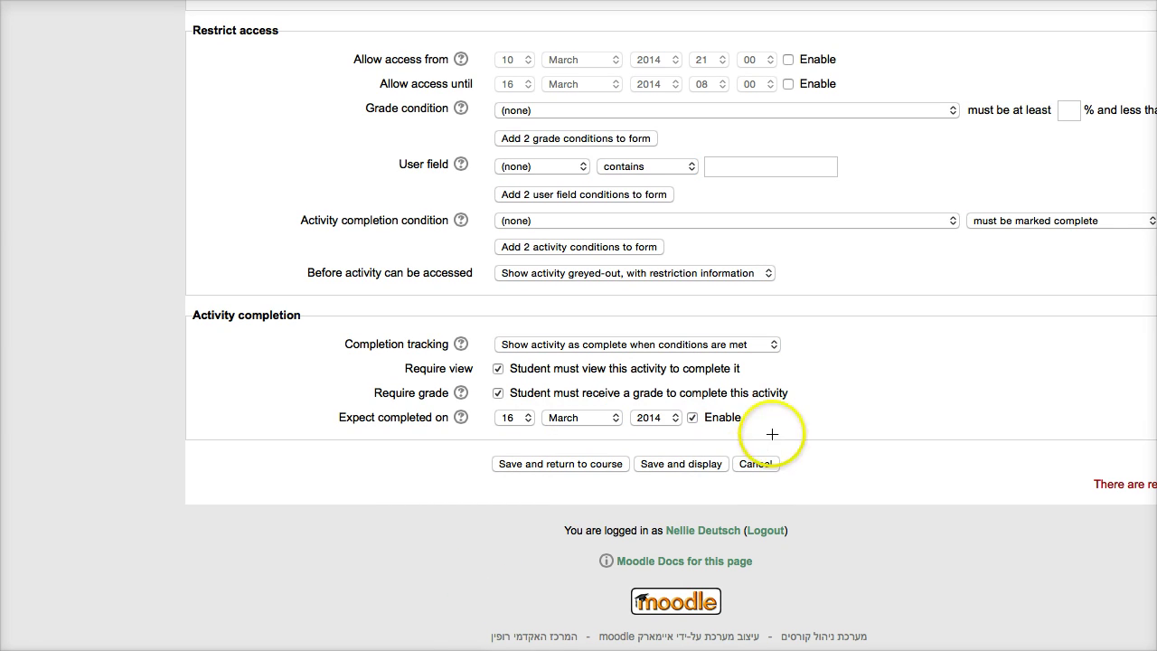
left_click(805, 420)
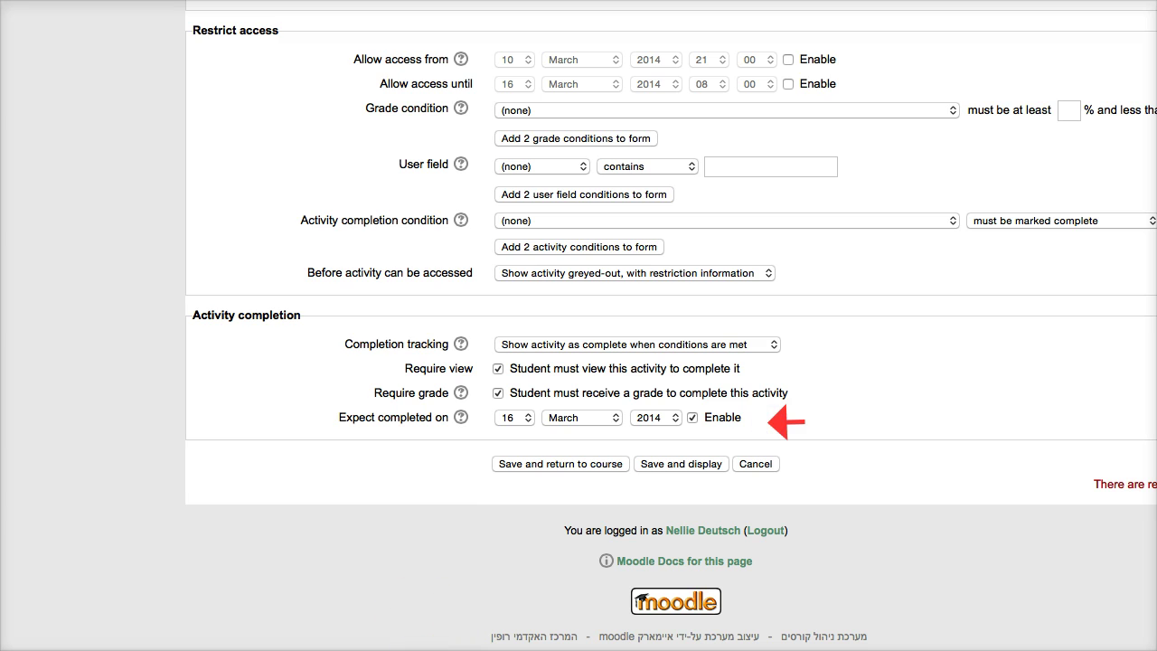
left_click(692, 417)
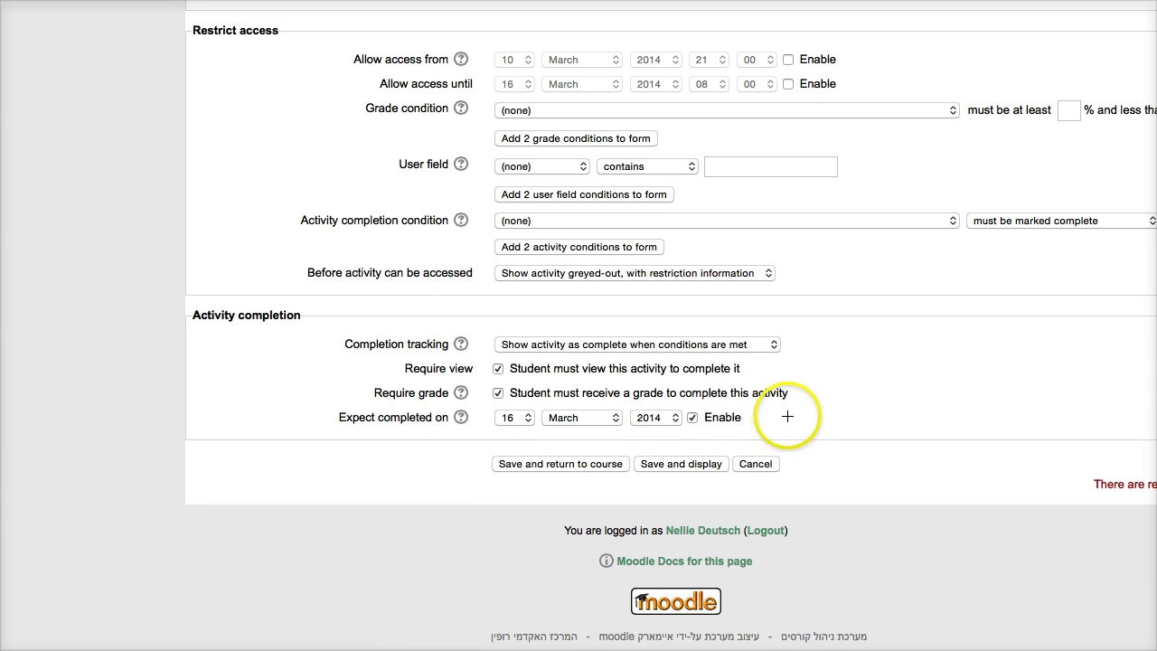
left_click(737, 446)
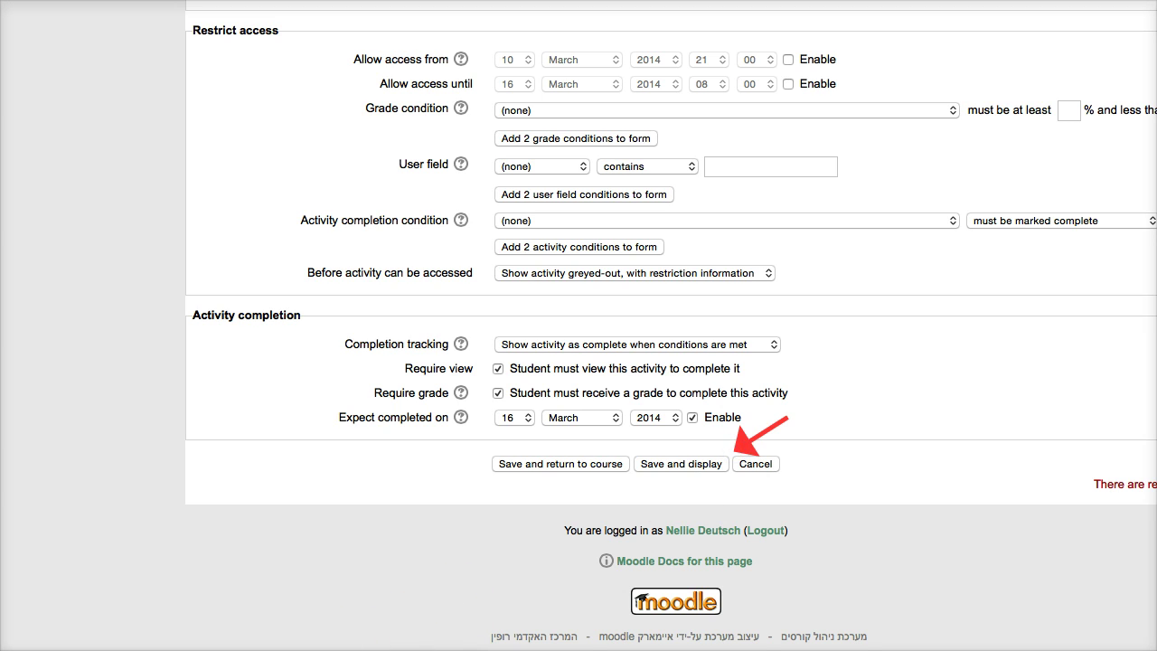
left_click(670, 465)
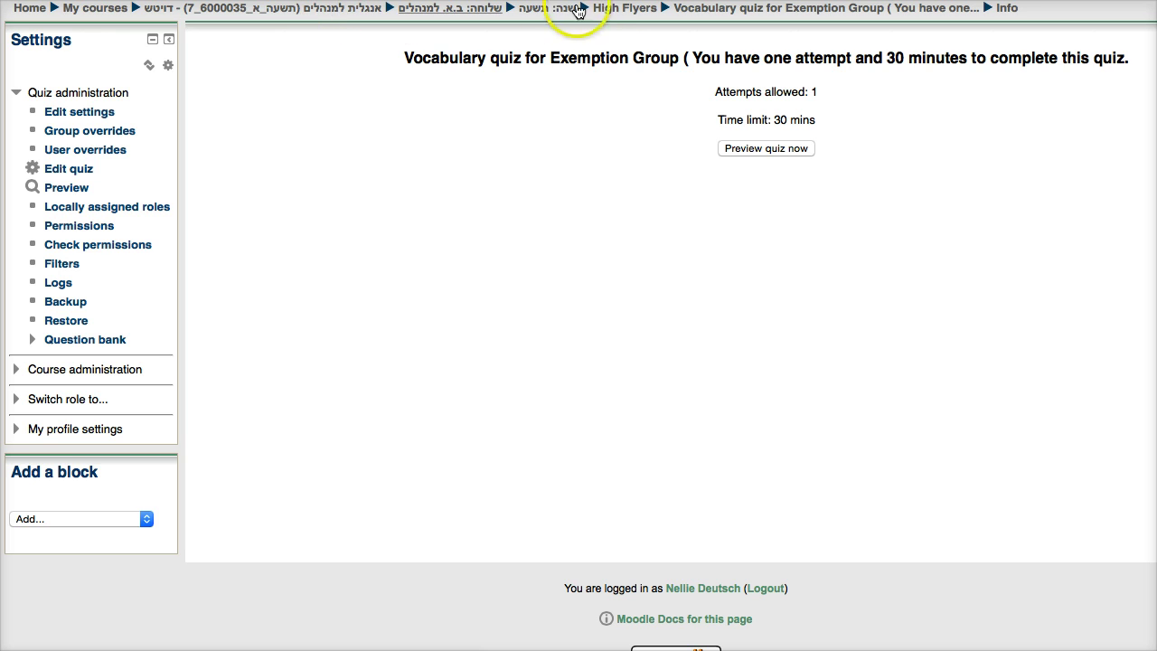
Step: Return to the High Flyers section of the course and review the groupings assigned to its quizzes and assignments
left_click(614, 8)
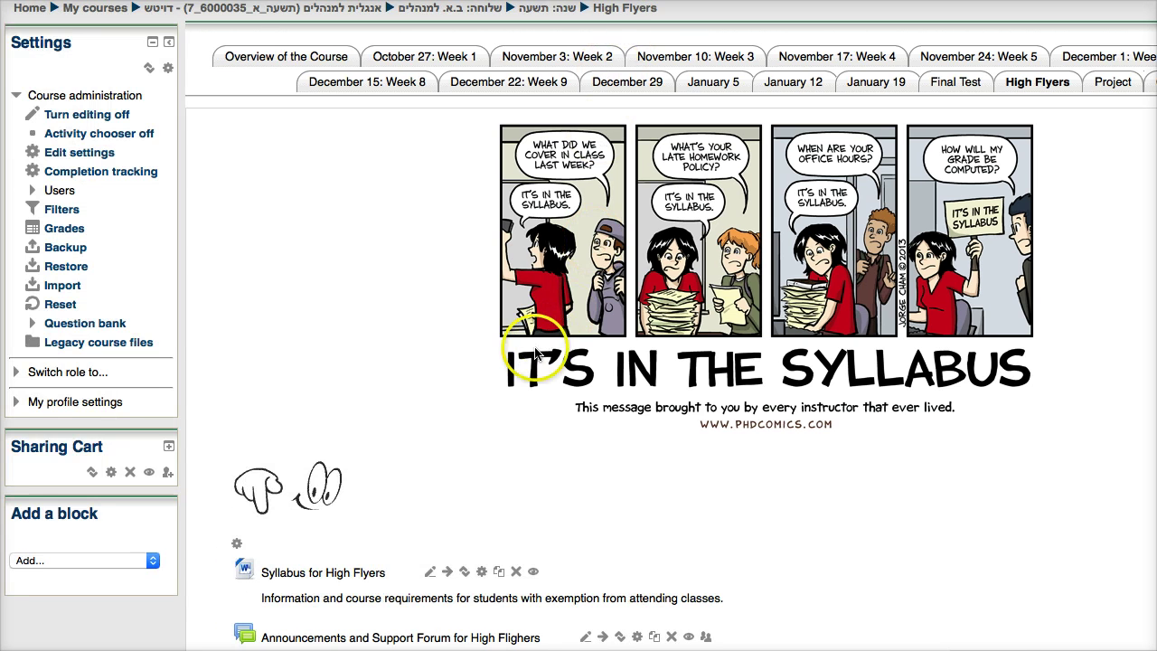
scroll(524, 349, "down", 5)
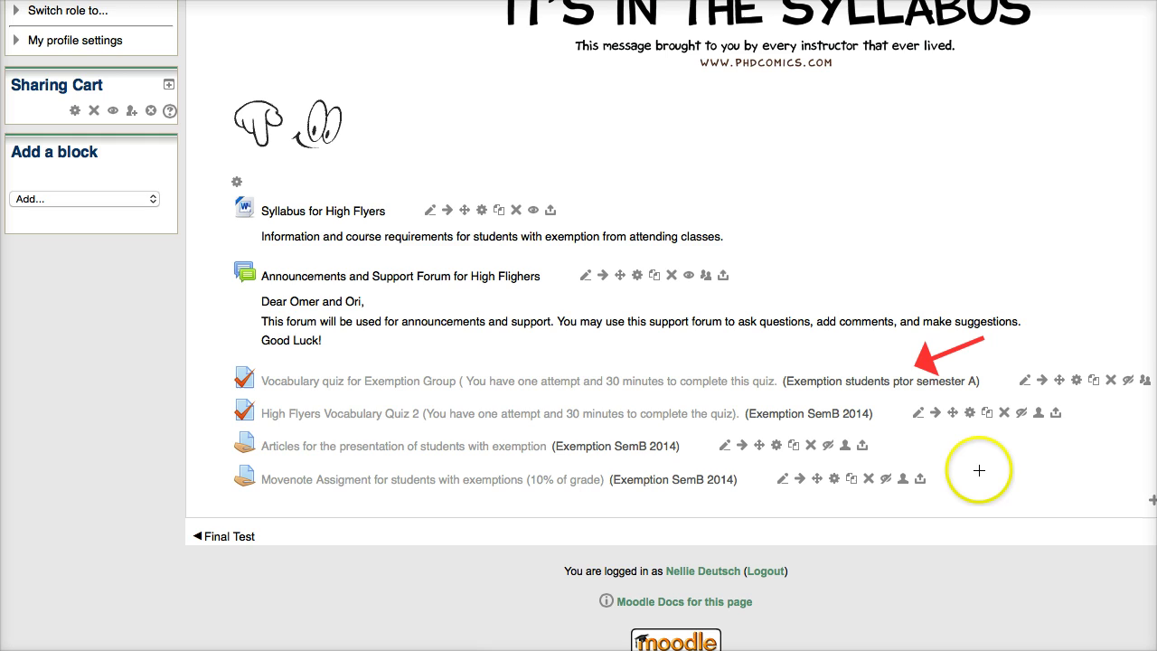
left_click_drag(968, 473, 972, 472)
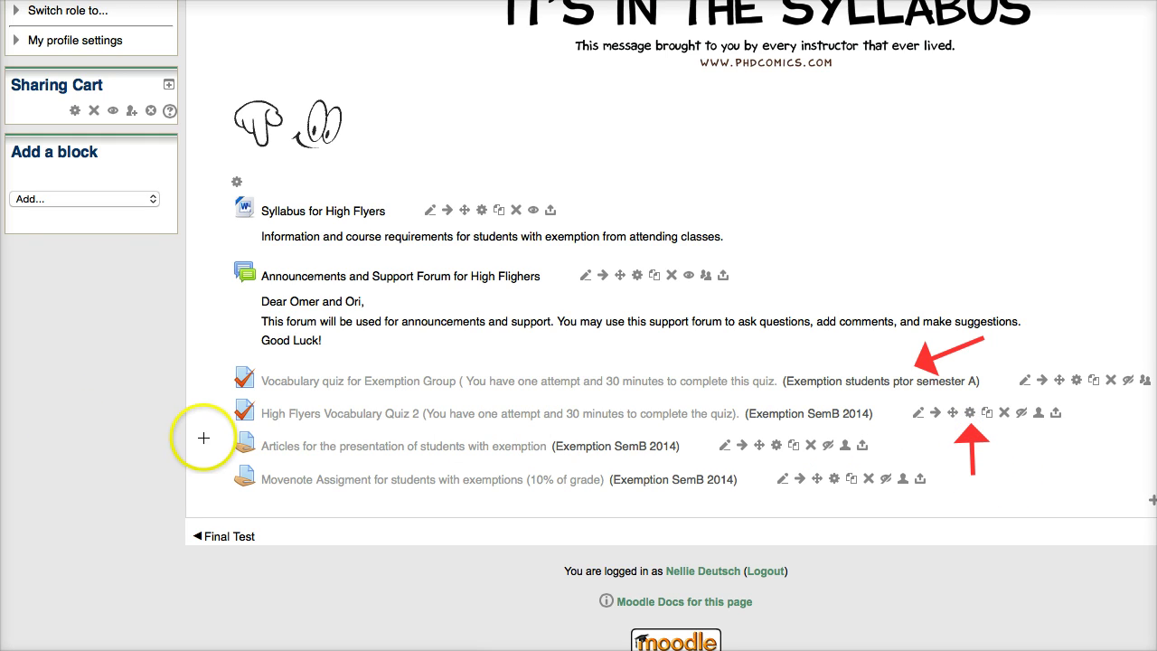
left_click_drag(215, 442, 220, 441)
left_click_drag(204, 489, 207, 490)
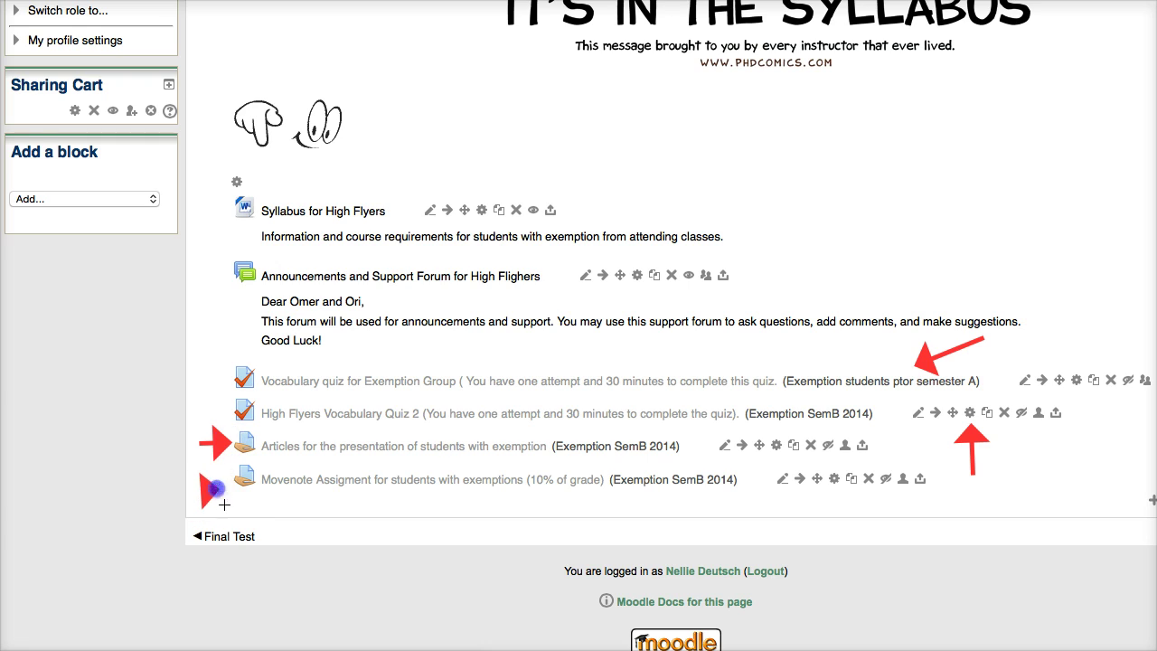